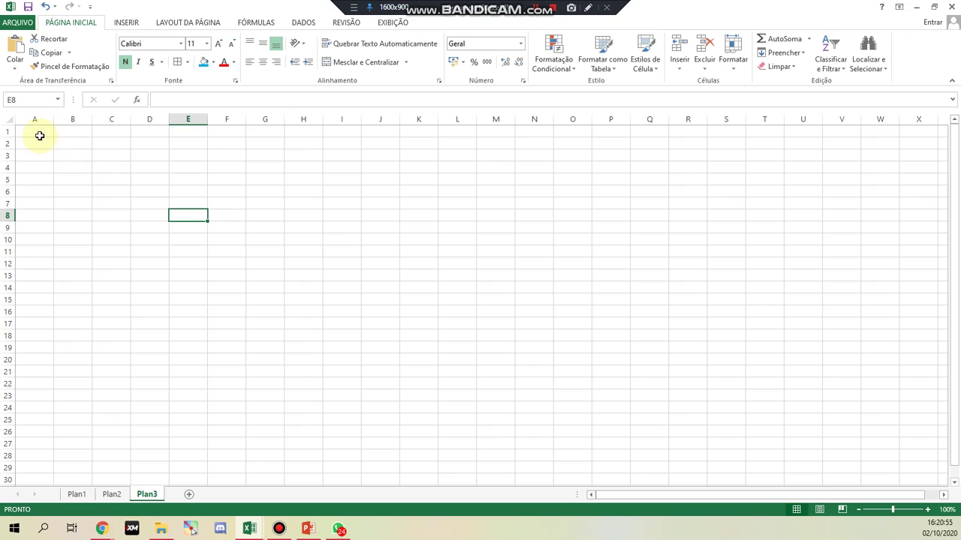
Enter the headers Data, Valor and Descrição in A3:C3, and Descrição, Vencimento and Valor in E3:G3
key(Down)
key(Down)
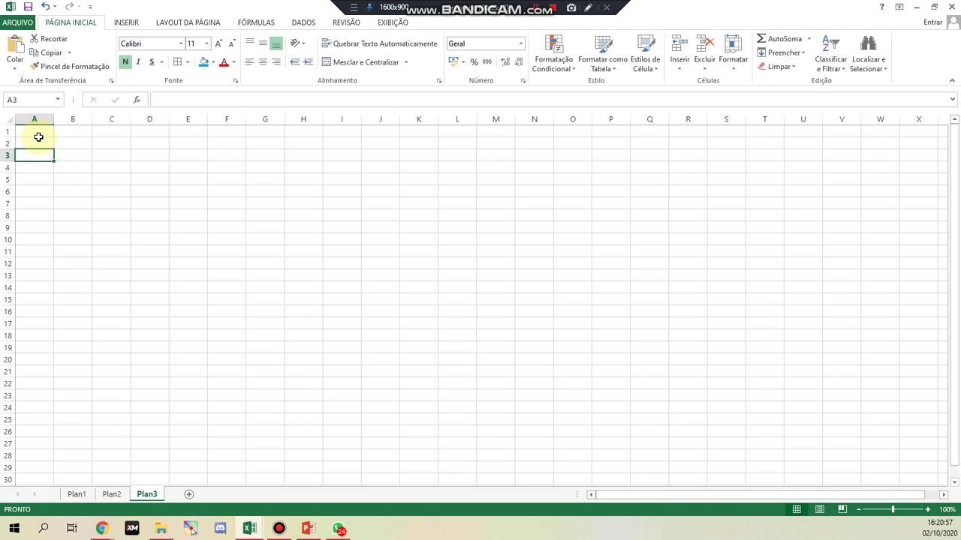
click(39, 141)
key(Down)
key(Tab)
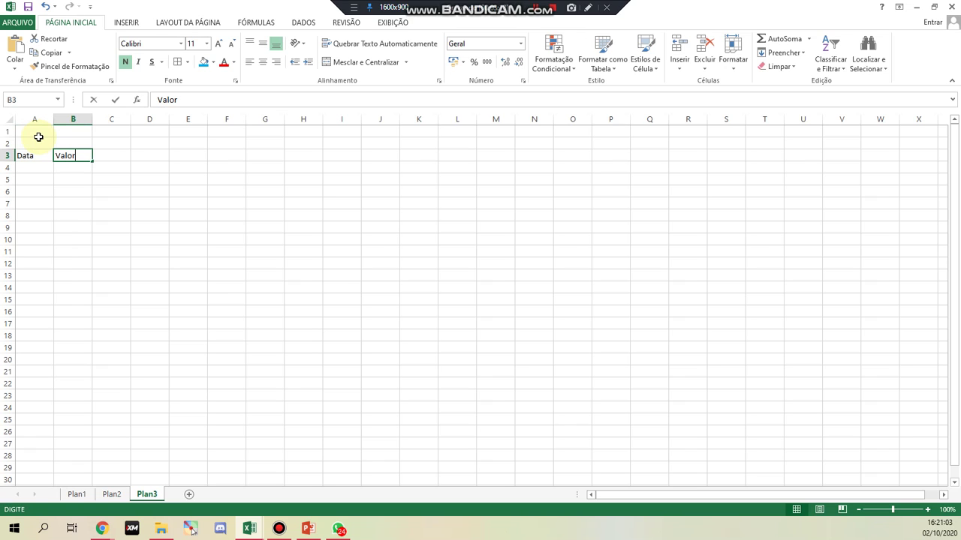
key(Tab)
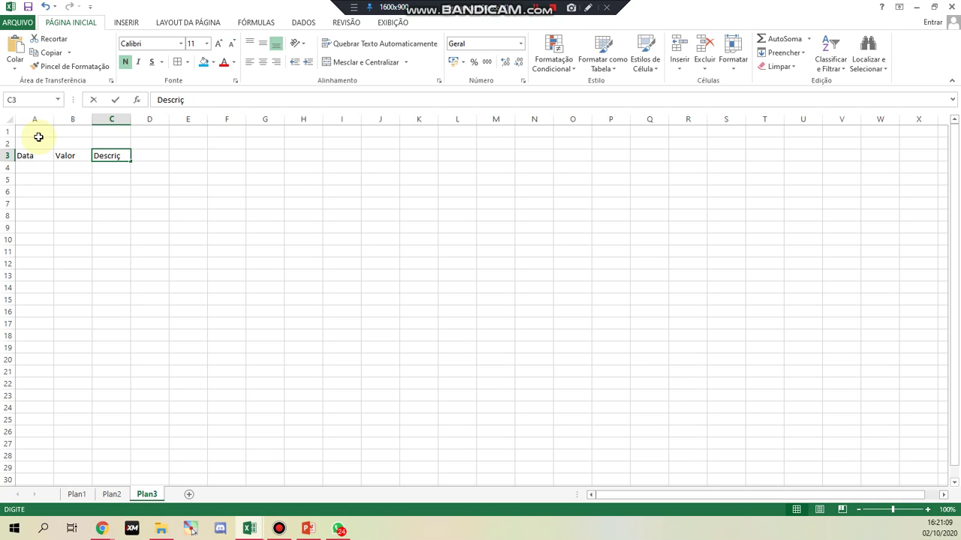
key(Tab)
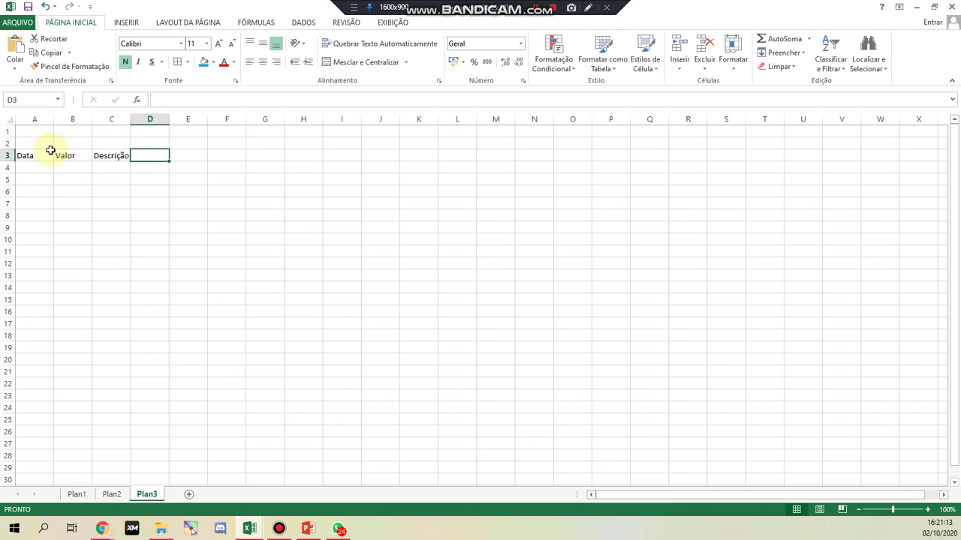
click(26, 155)
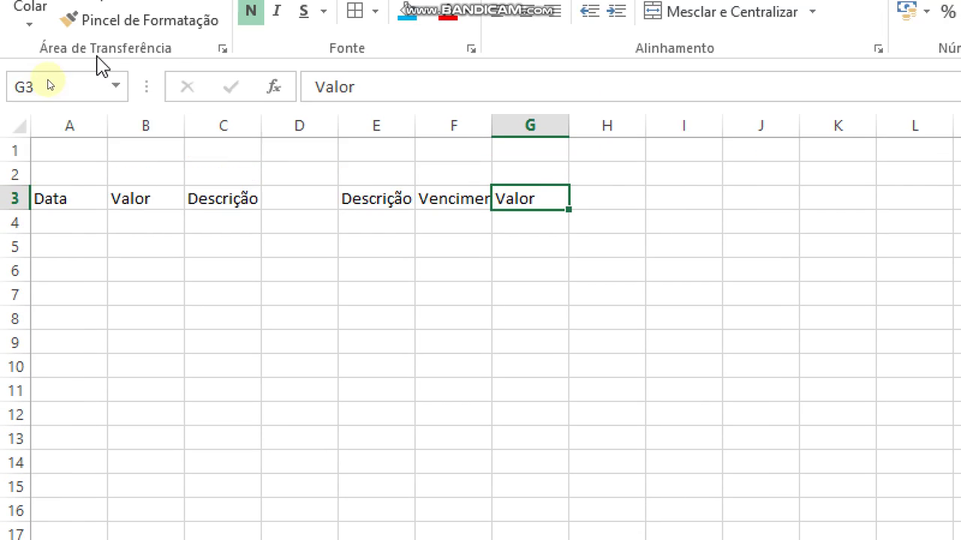
Make the headers in A3:G3 bold and increase their font by two sizes
drag(66, 255, 539, 253)
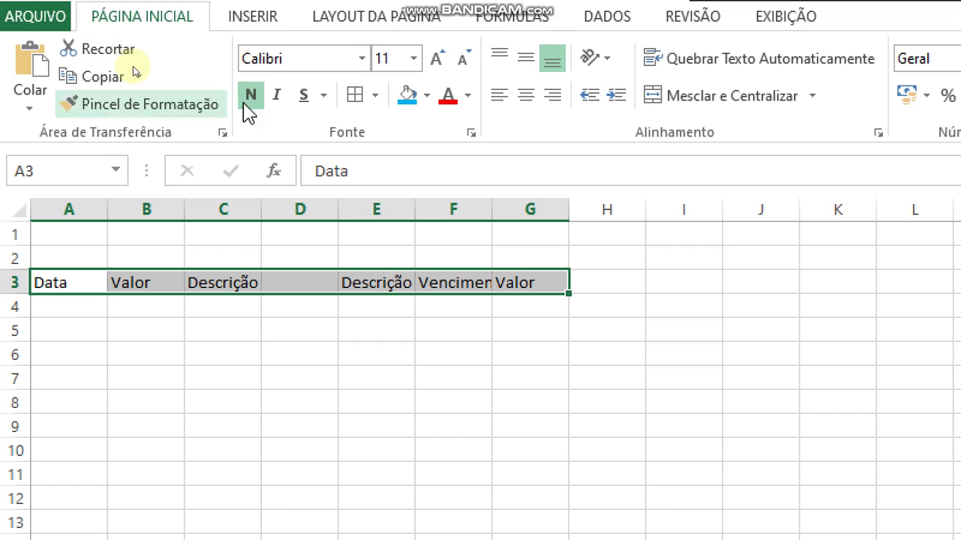
click(255, 73)
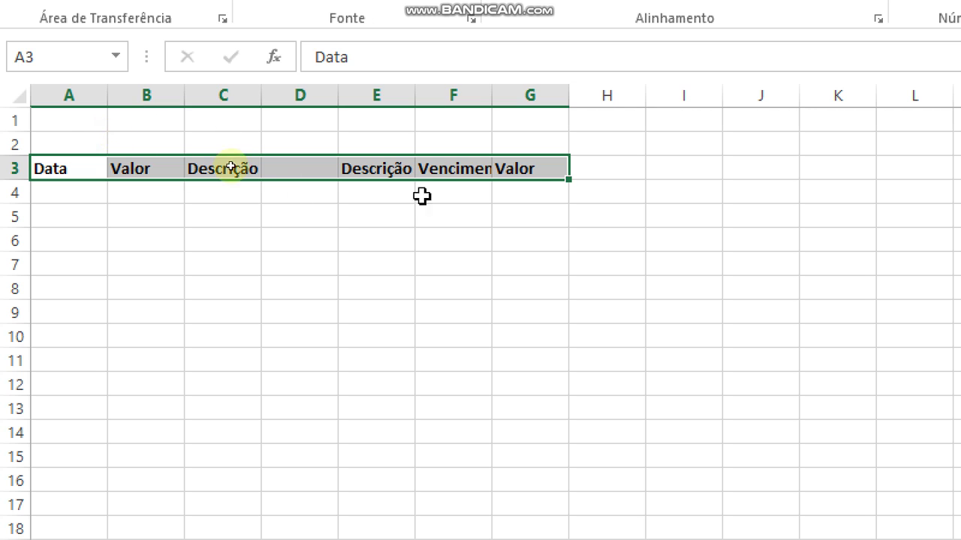
click(441, 89)
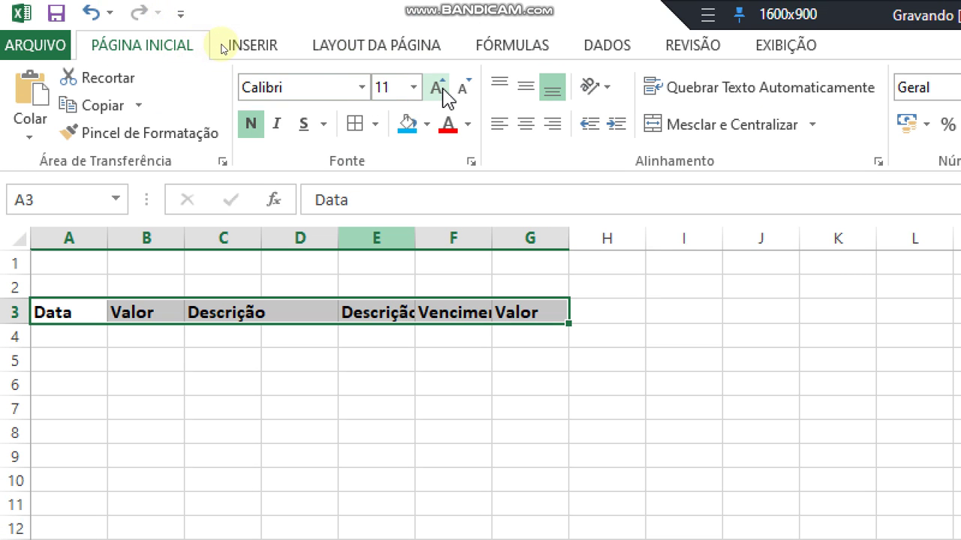
click(442, 90)
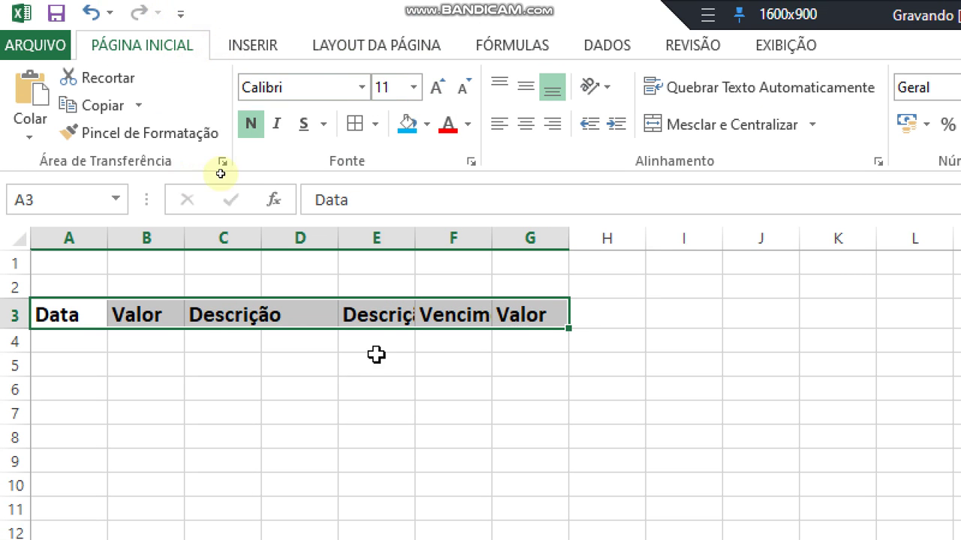
click(480, 362)
Widen columns C, E and F to fit their header text
click(96, 319)
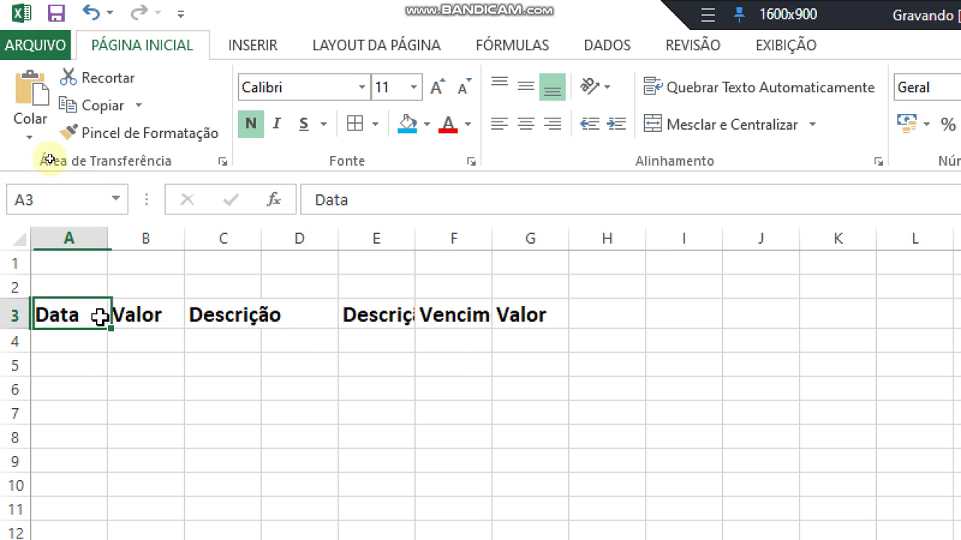
click(214, 313)
click(73, 315)
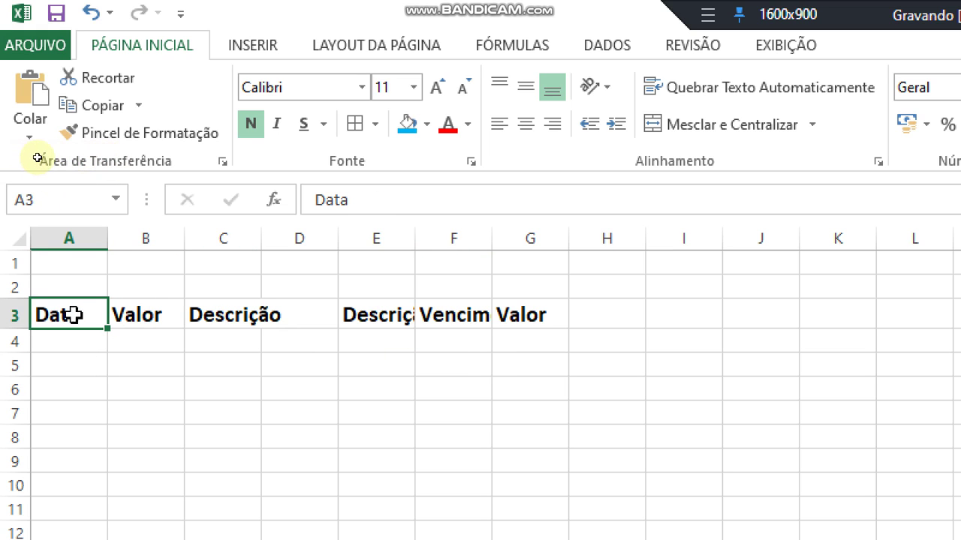
click(142, 315)
click(268, 321)
click(255, 318)
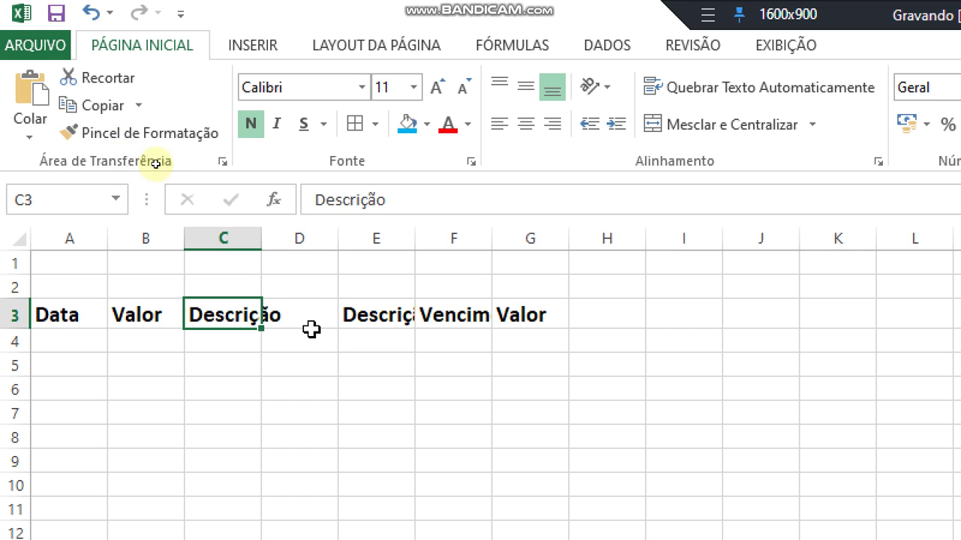
double_click(260, 239)
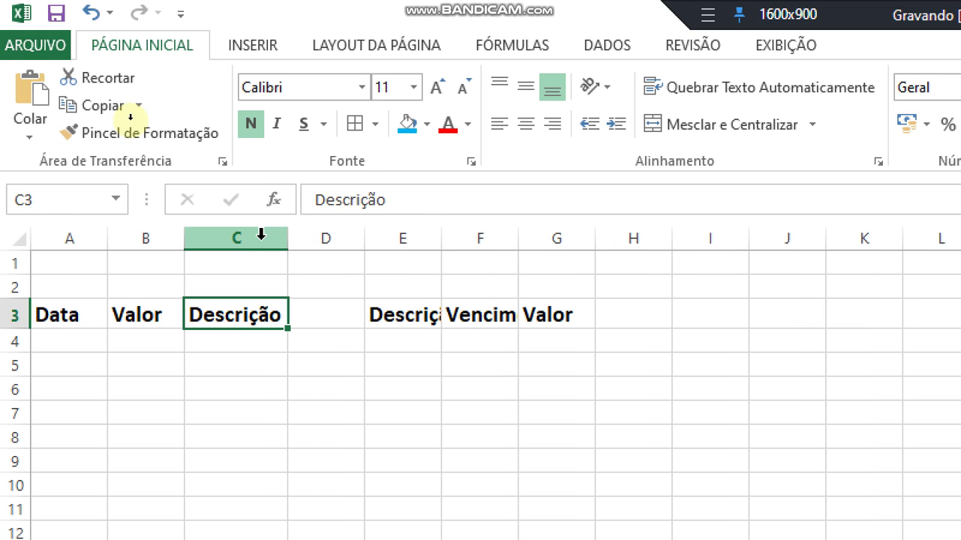
mouse_move(285, 245)
mouse_down()
mouse_move(257, 246)
mouse_move(285, 244)
mouse_up()
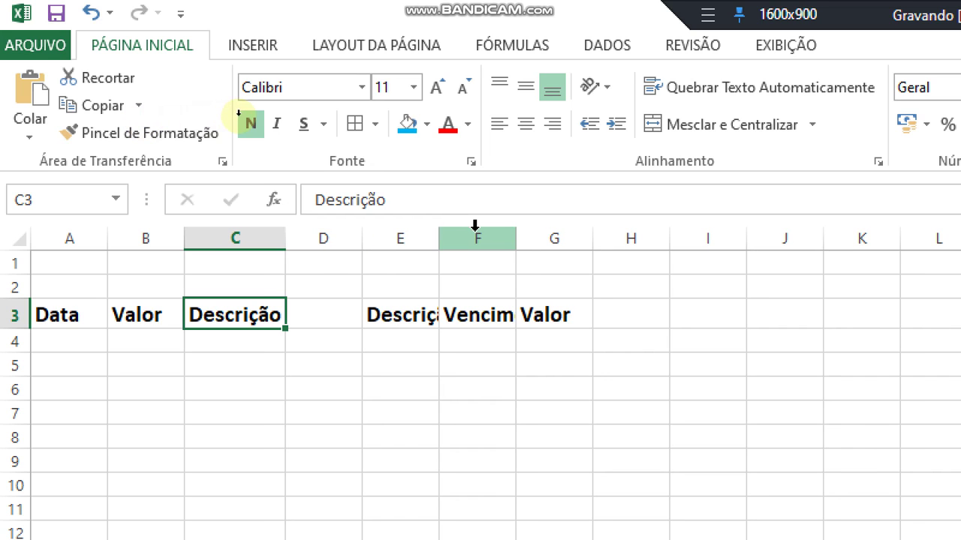
double_click(437, 238)
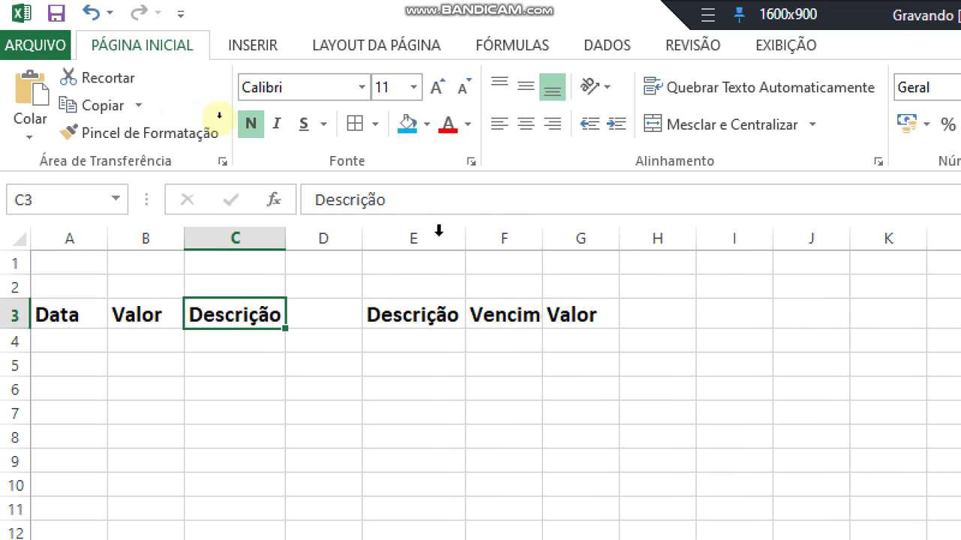
double_click(542, 239)
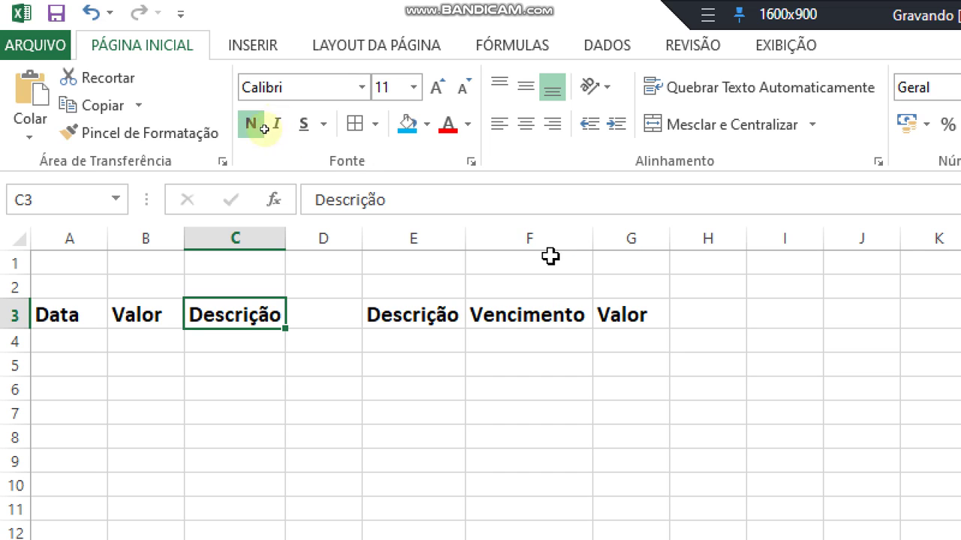
click(214, 386)
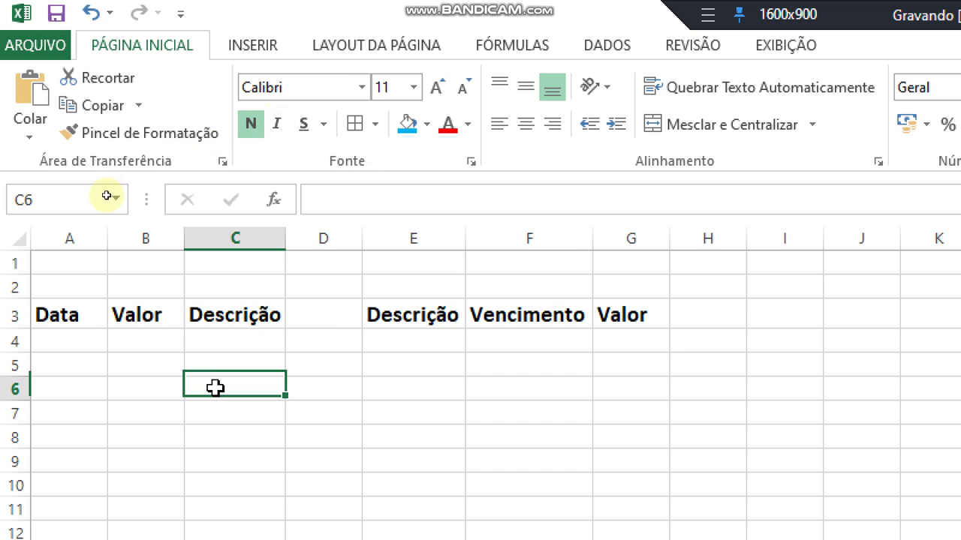
Centre the header text in A3:G3 horizontally
click(193, 315)
drag(62, 313, 605, 306)
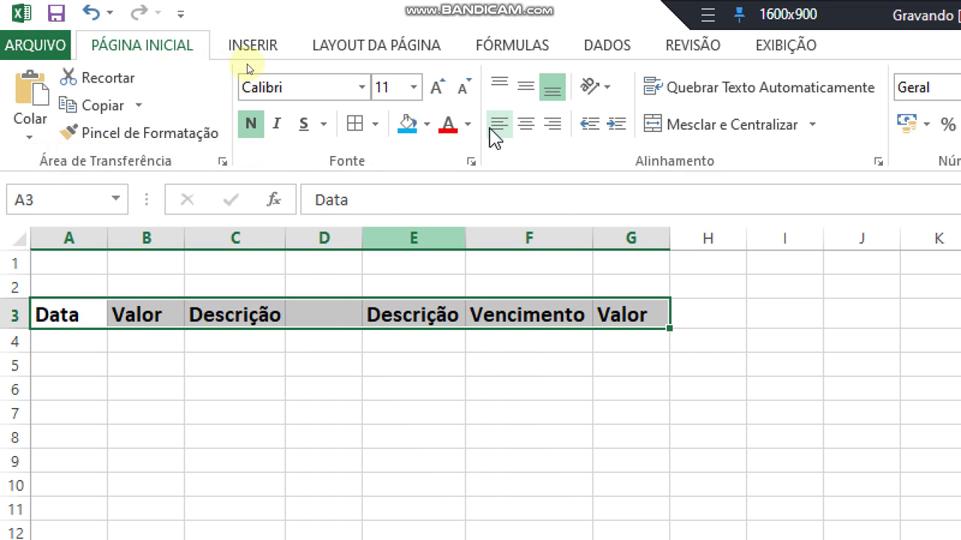
click(524, 132)
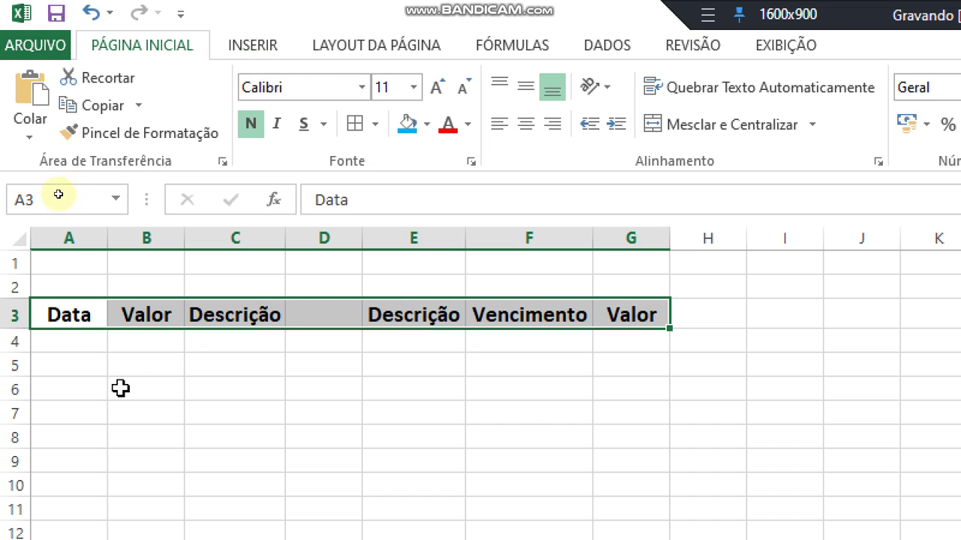
Enter the date 01/10/2020 in A4 under the Data header
click(70, 342)
scroll(75, 375, down, 1)
scroll(80, 362, up, 1)
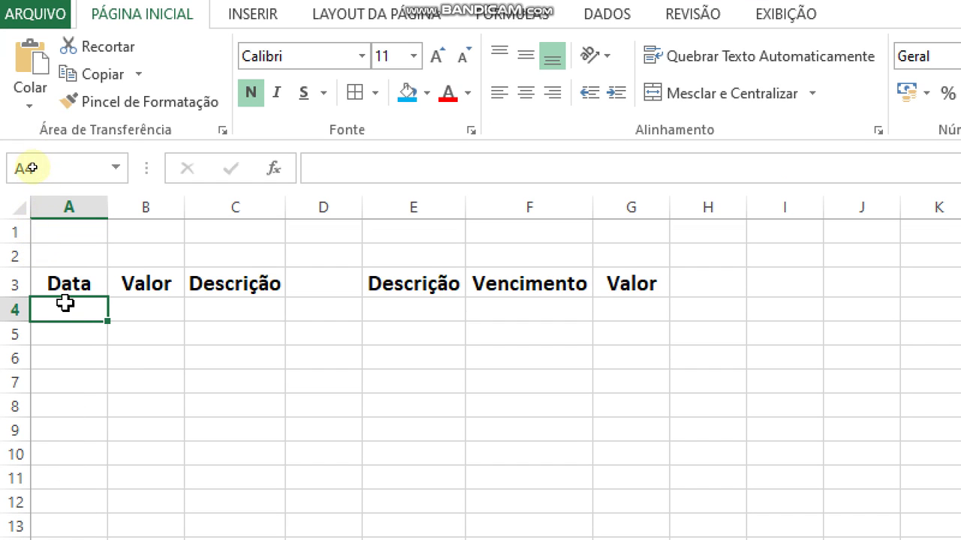
drag(65, 303, 67, 479)
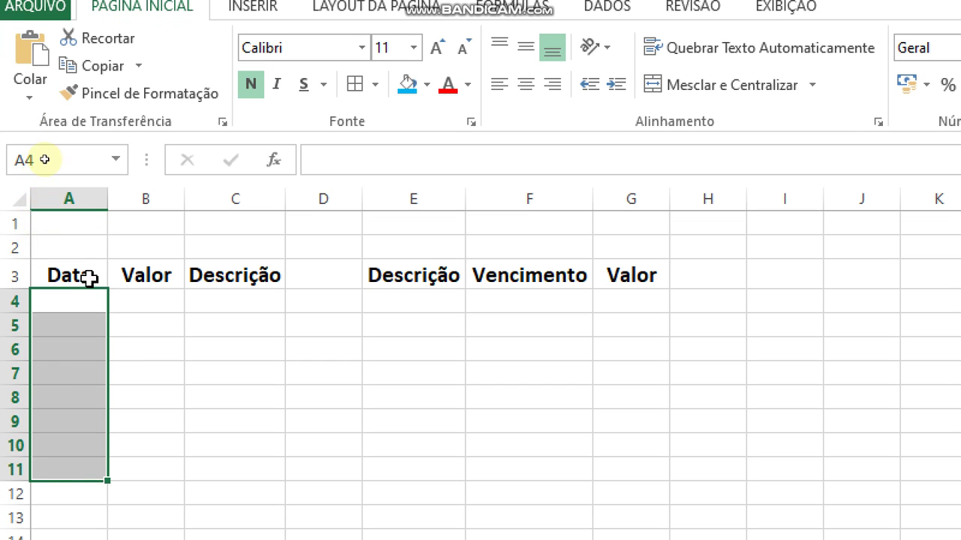
click(68, 301)
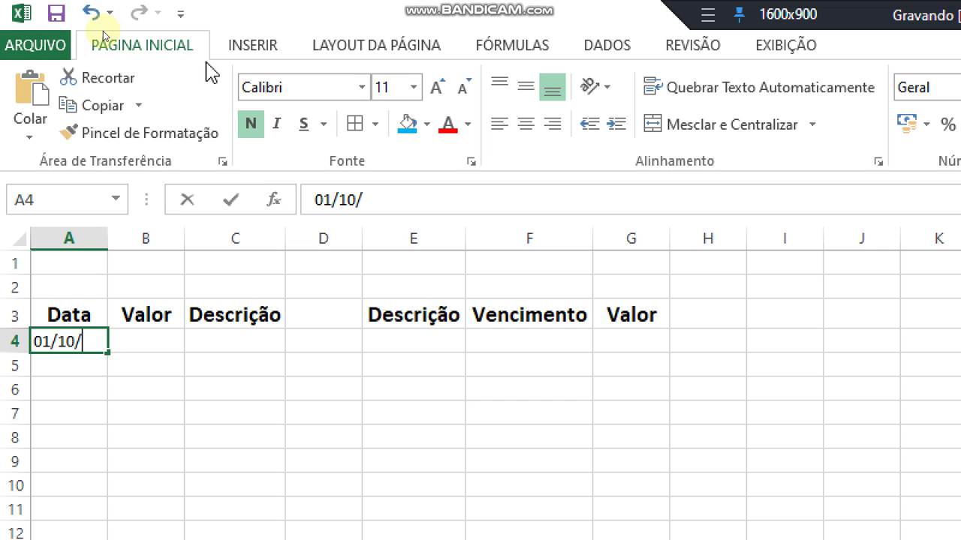
key(Return)
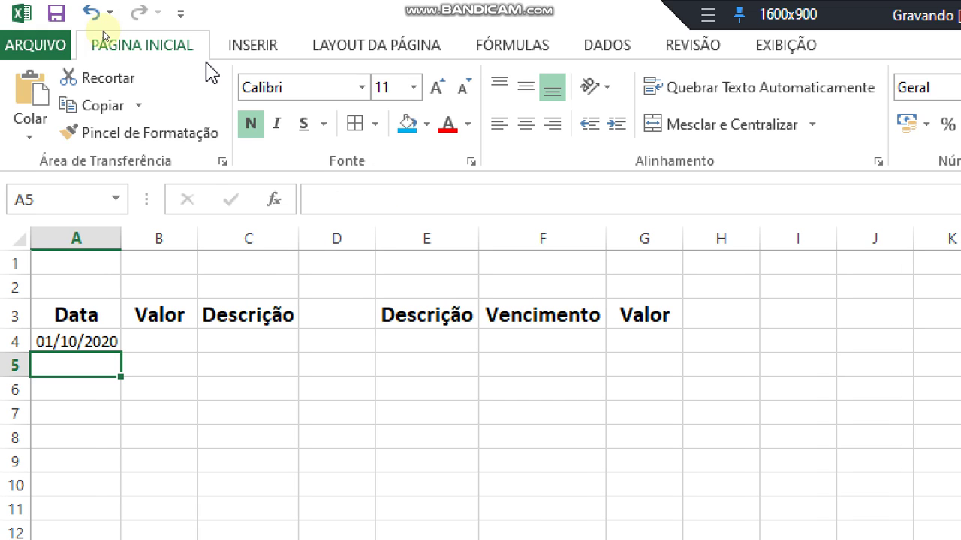
Format cells A4:A10 as dates with the long weekday type "quarta-feira, 14 de março de 2012"
click(75, 344)
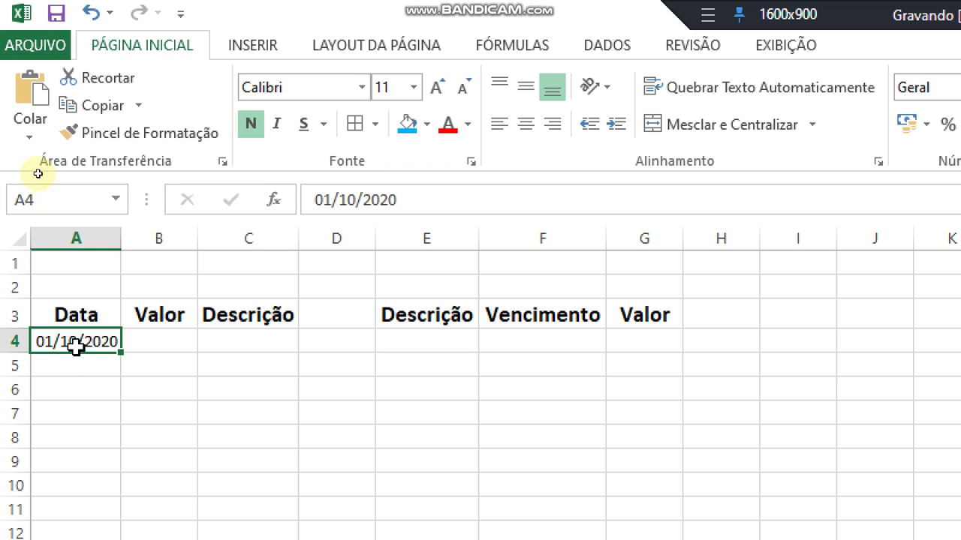
click(78, 369)
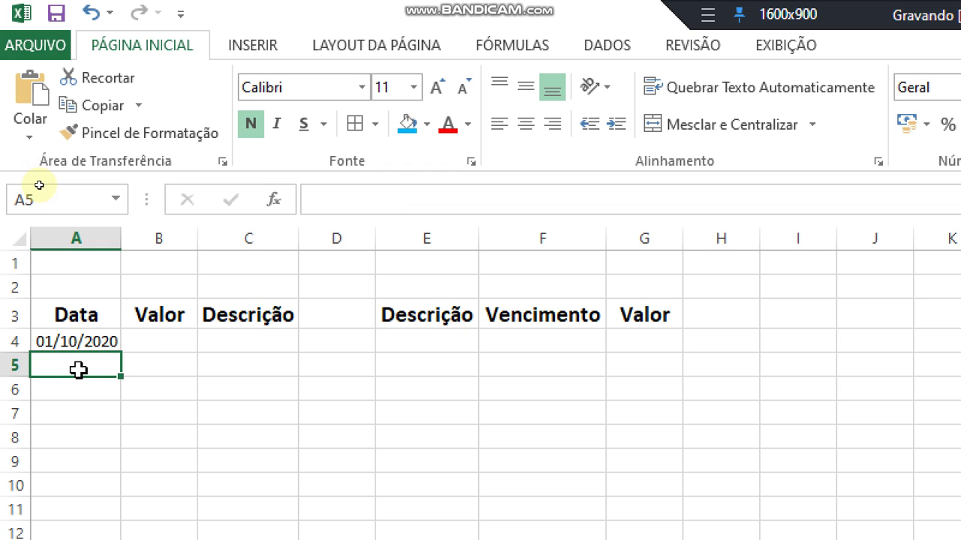
click(80, 343)
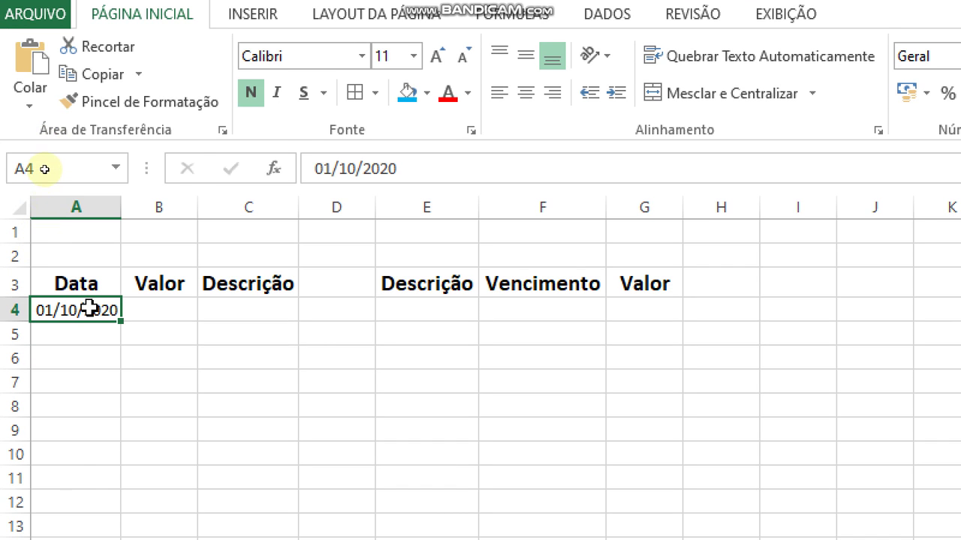
drag(85, 487, 85, 313)
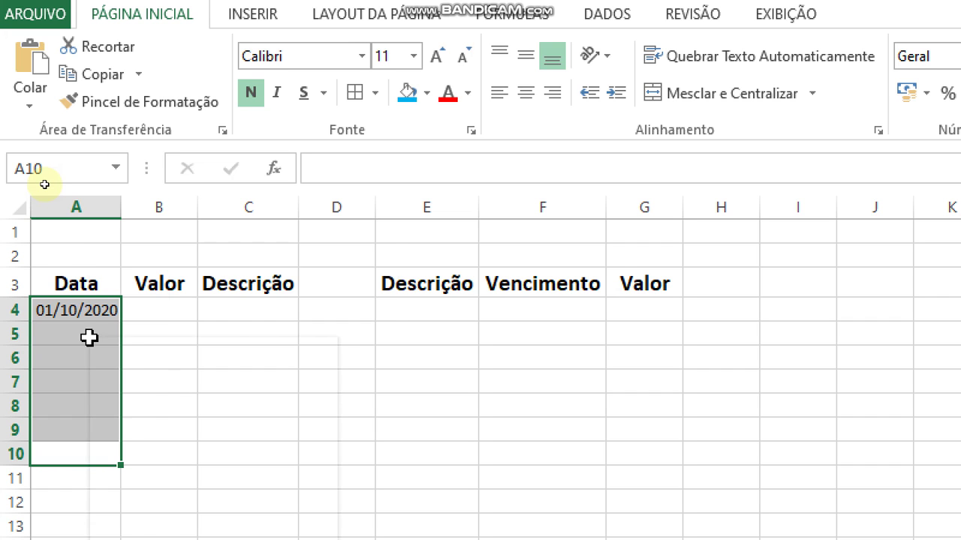
right_click(90, 339)
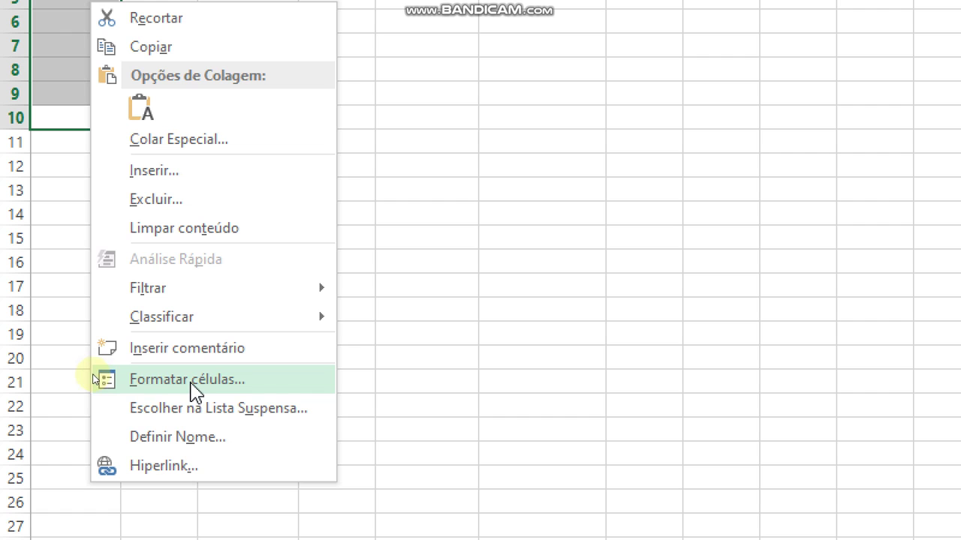
click(194, 381)
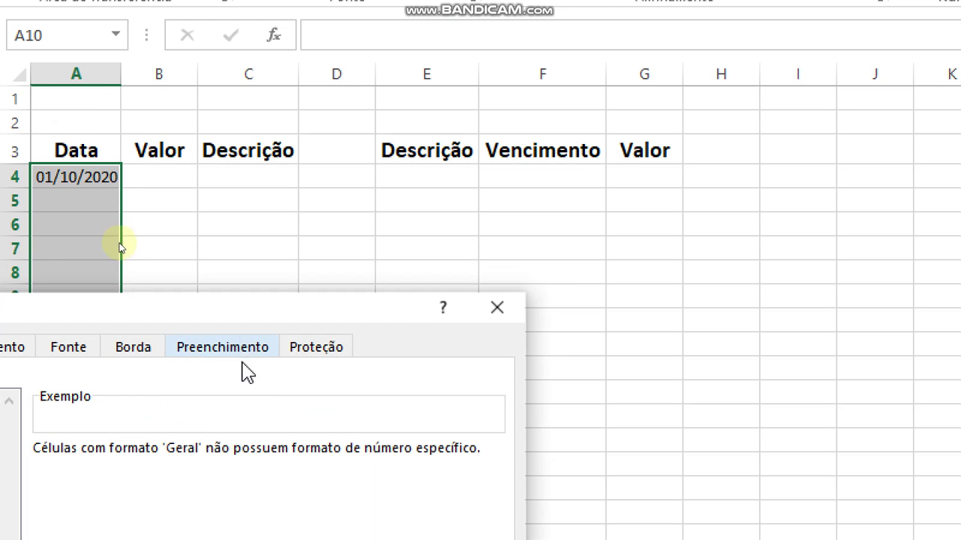
drag(187, 315, 576, 160)
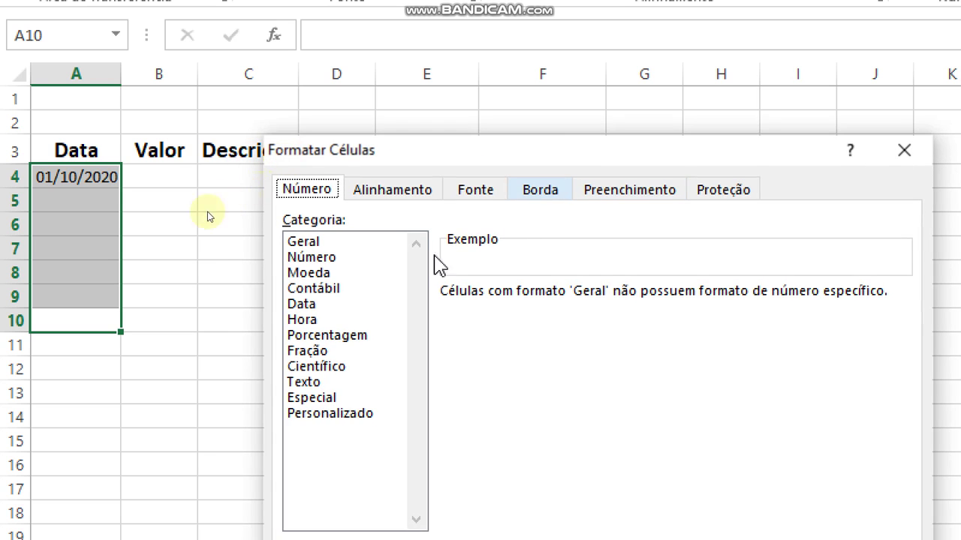
click(302, 305)
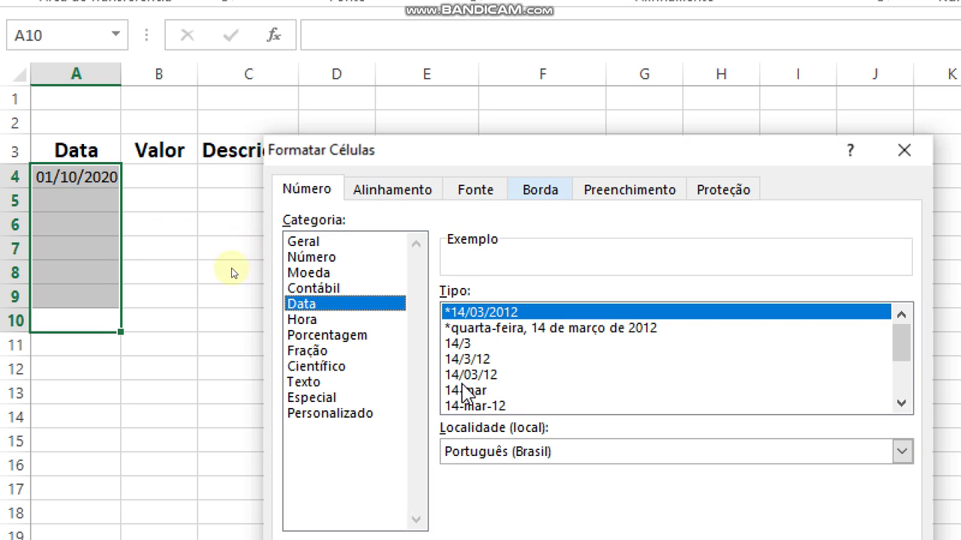
click(476, 330)
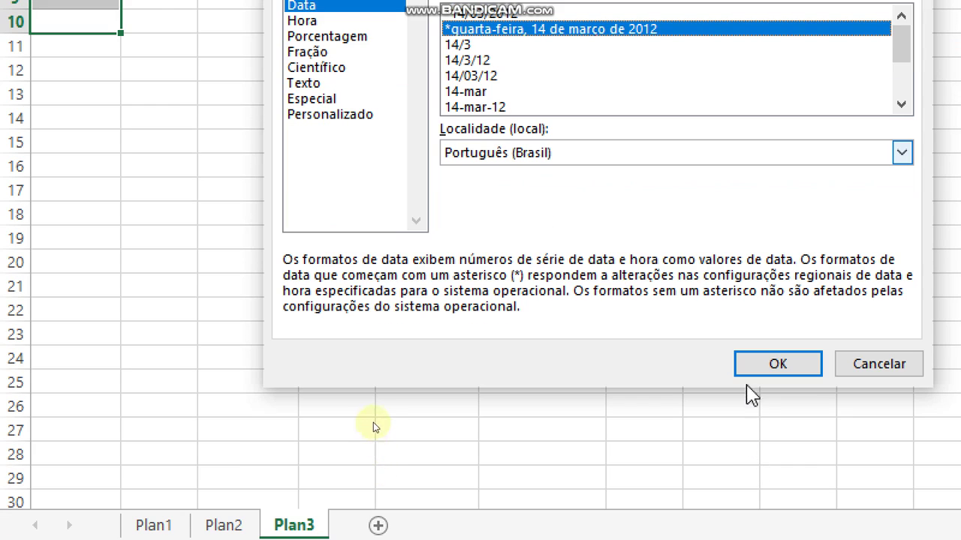
click(786, 366)
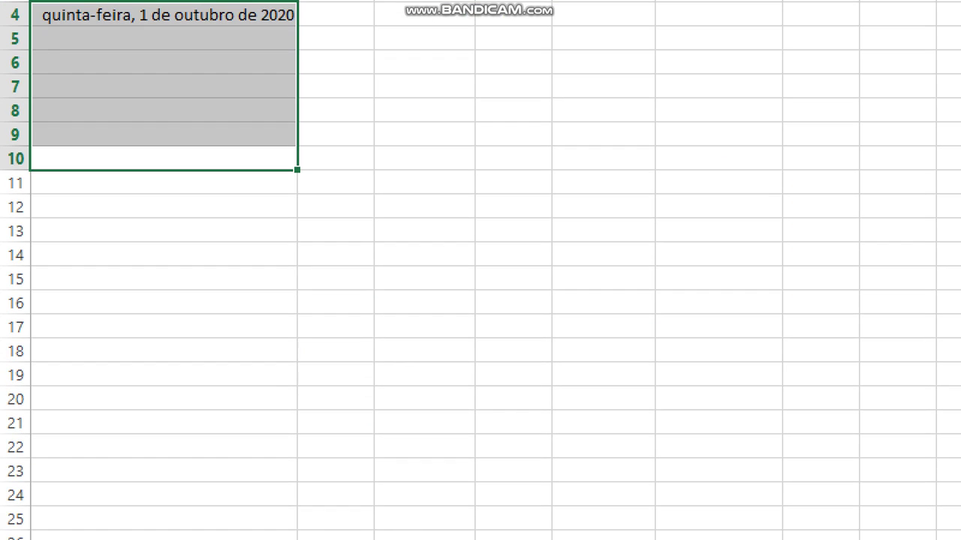
click(158, 351)
click(238, 197)
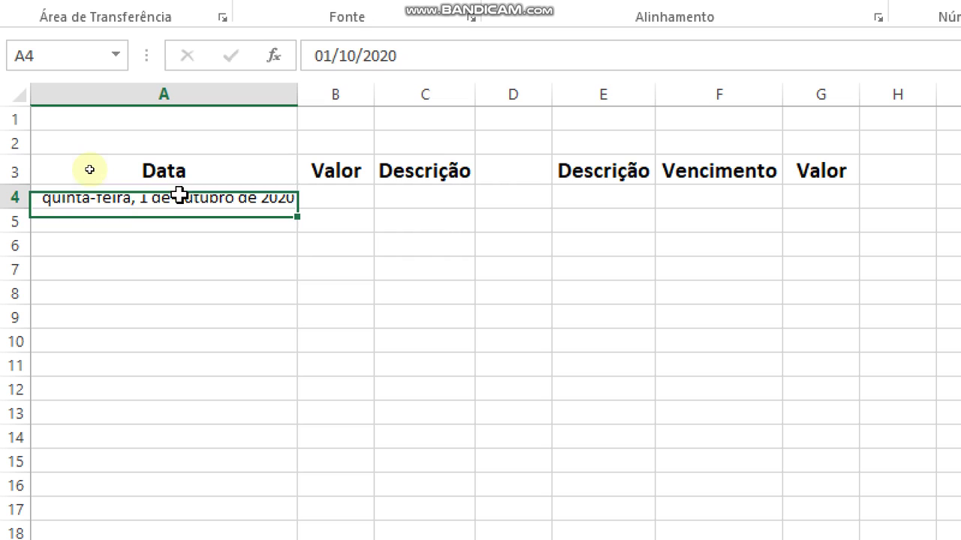
click(184, 219)
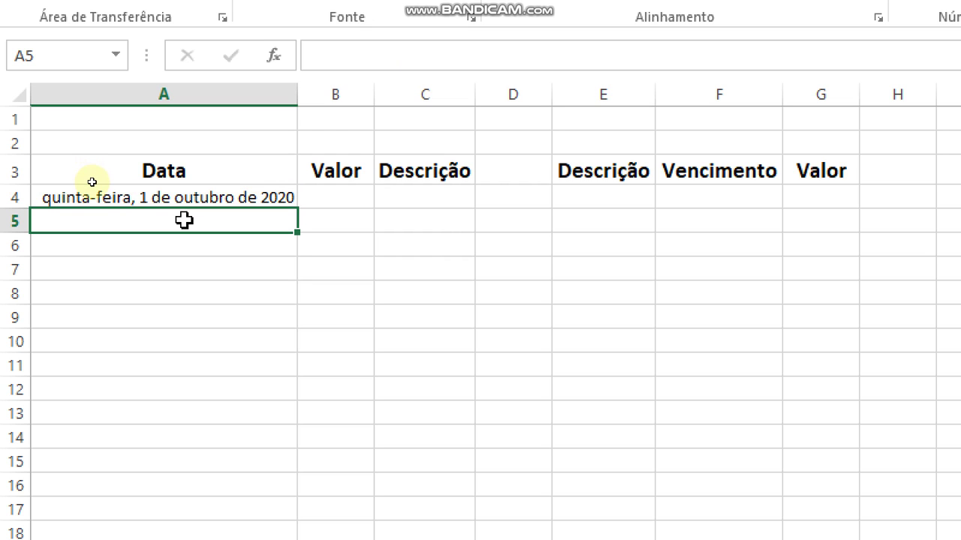
Replace the date in A4 with 02/10/2020
text(02)
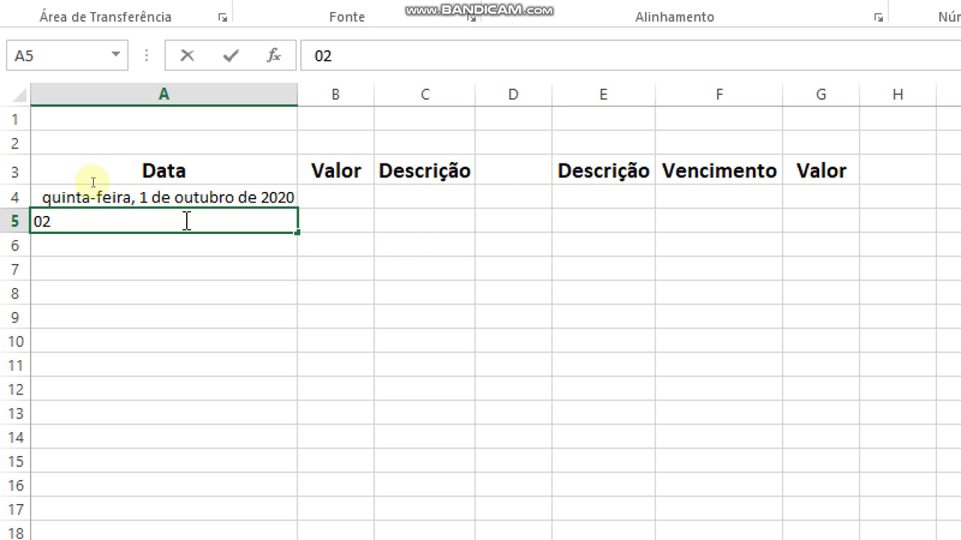
key(Escape)
key(Up)
text(02/10/2020)
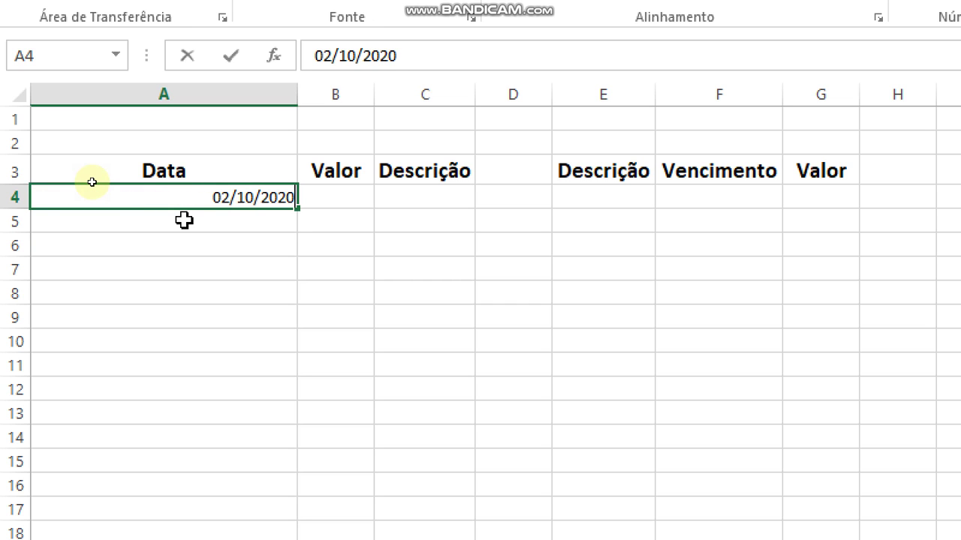
key(Return)
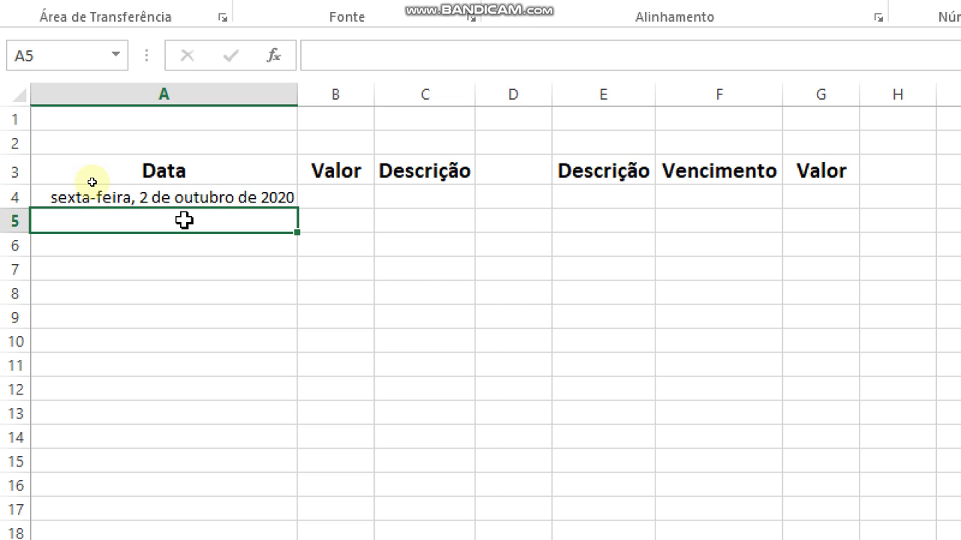
Format cells A4:A11 as dates with the short type *14/03/2012
drag(197, 201, 188, 353)
right_click(188, 353)
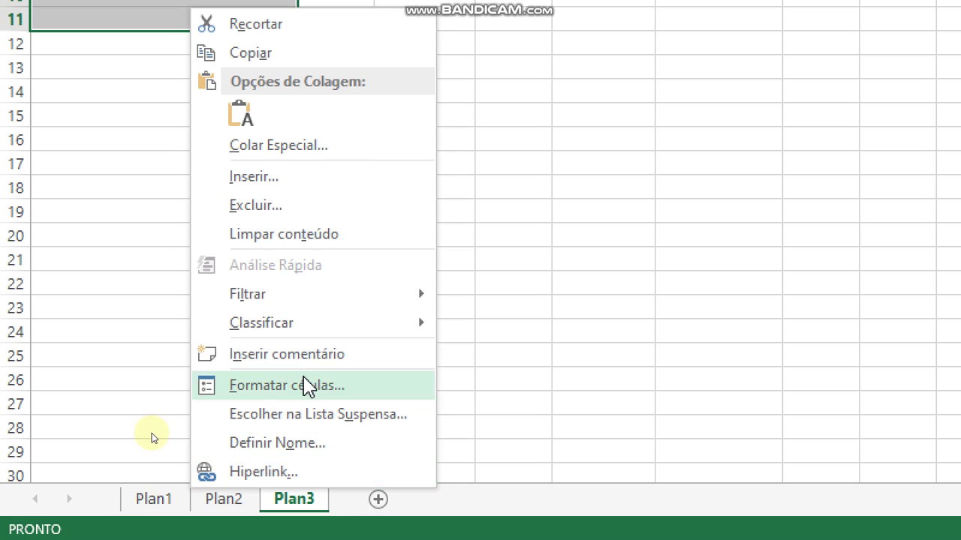
click(311, 386)
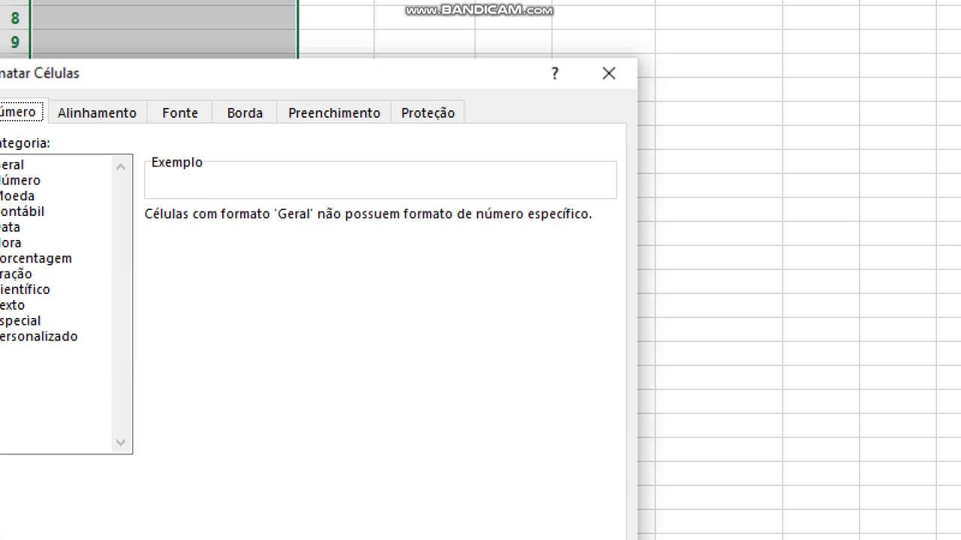
click(21, 229)
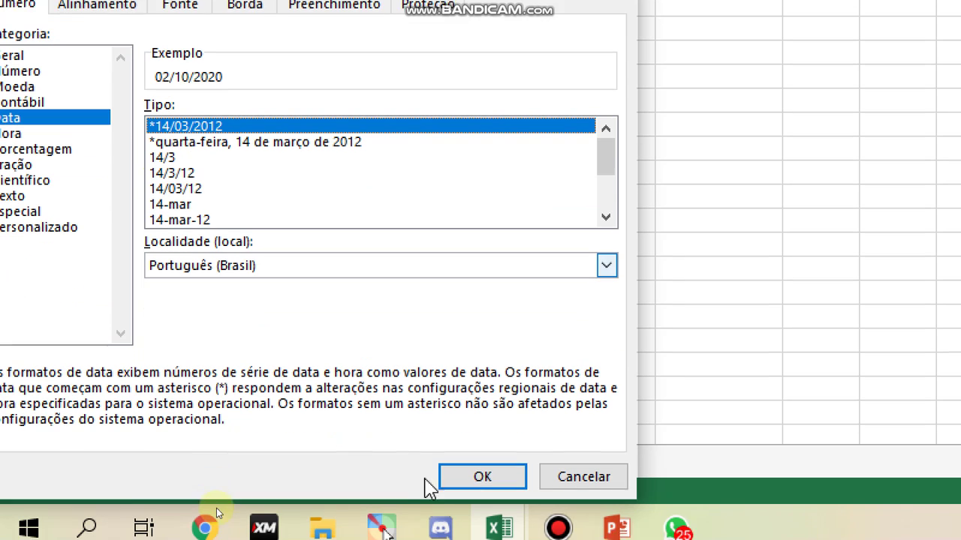
click(476, 539)
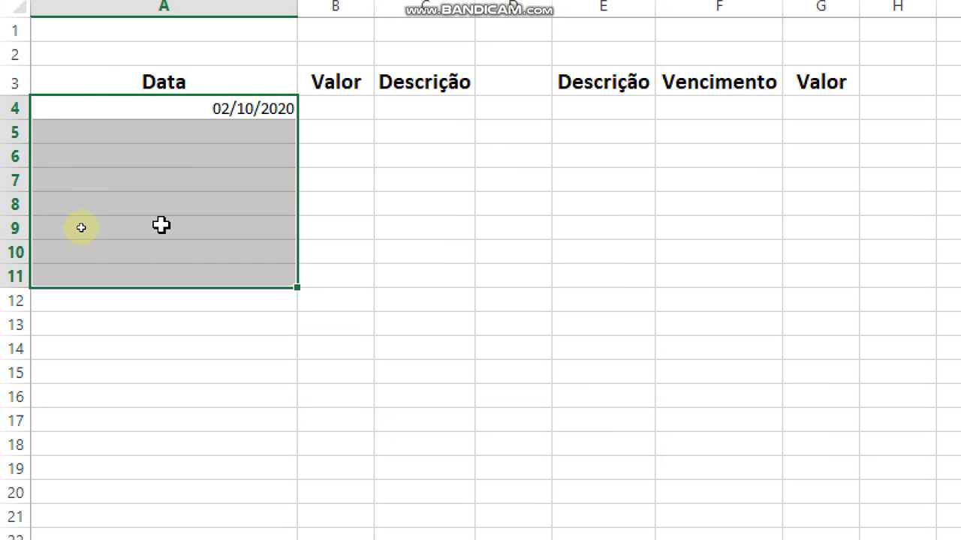
Auto-fit column A to the width of its short date entry
click(157, 229)
click(251, 125)
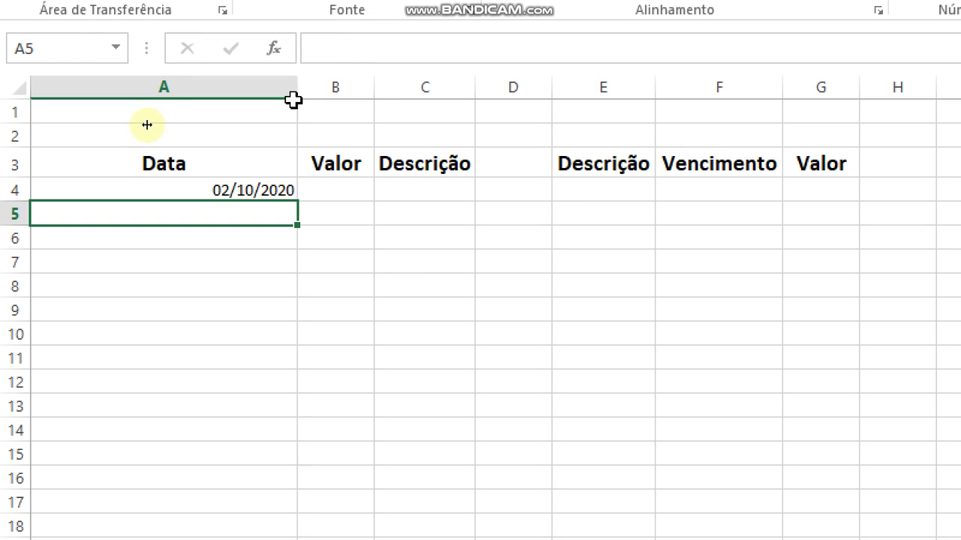
double_click(297, 91)
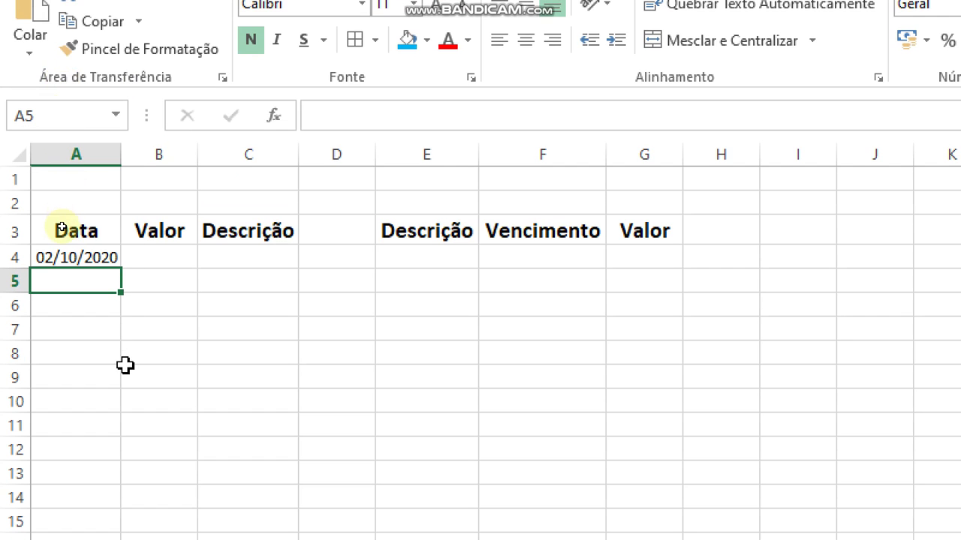
Enter the date 01/10/2020 in A4 and A5, and 02/10/2020 in A6 and A7
click(91, 259)
text(01)
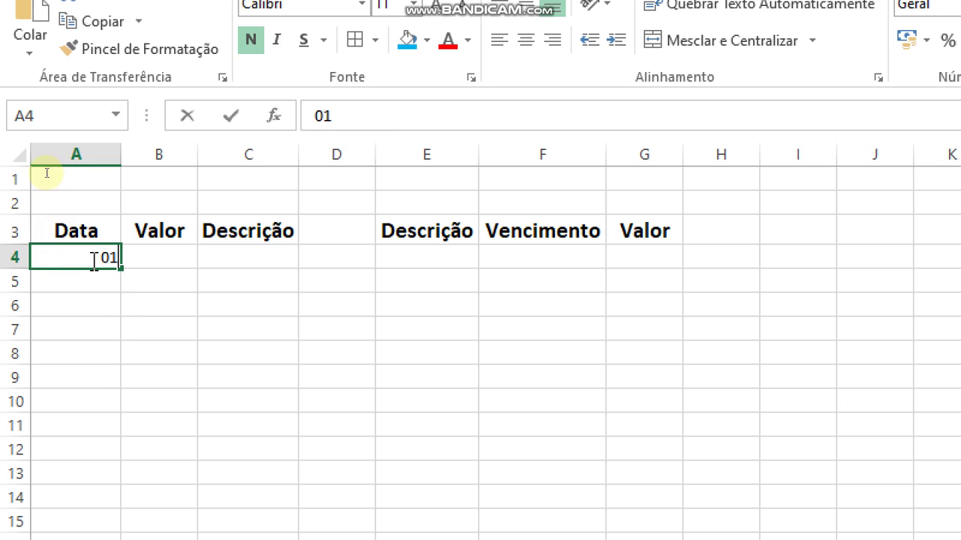
text(/02/2020)
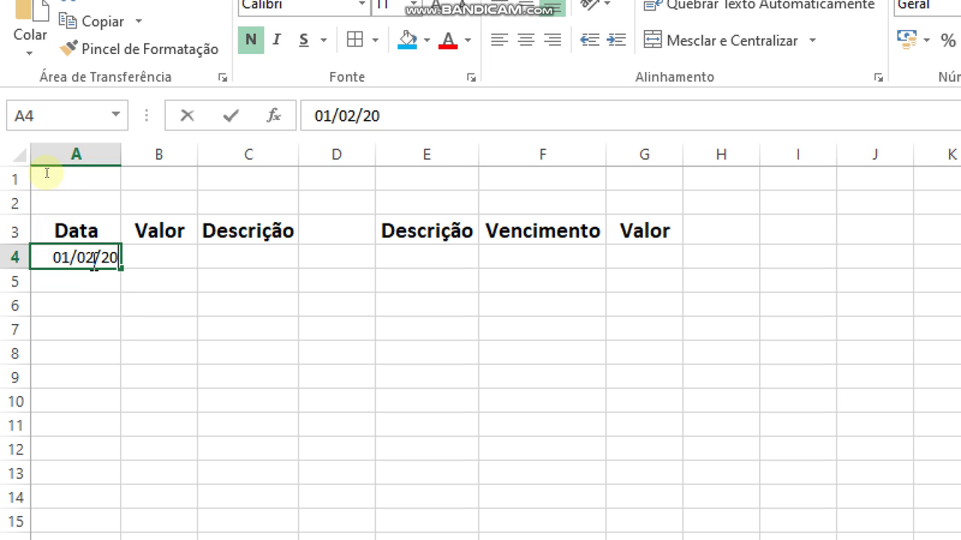
key(BackSpace)
key(BackSpace)
key(BackSpace)
key(BackSpace)
key(BackSpace)
key(BackSpace)
key(BackSpace)
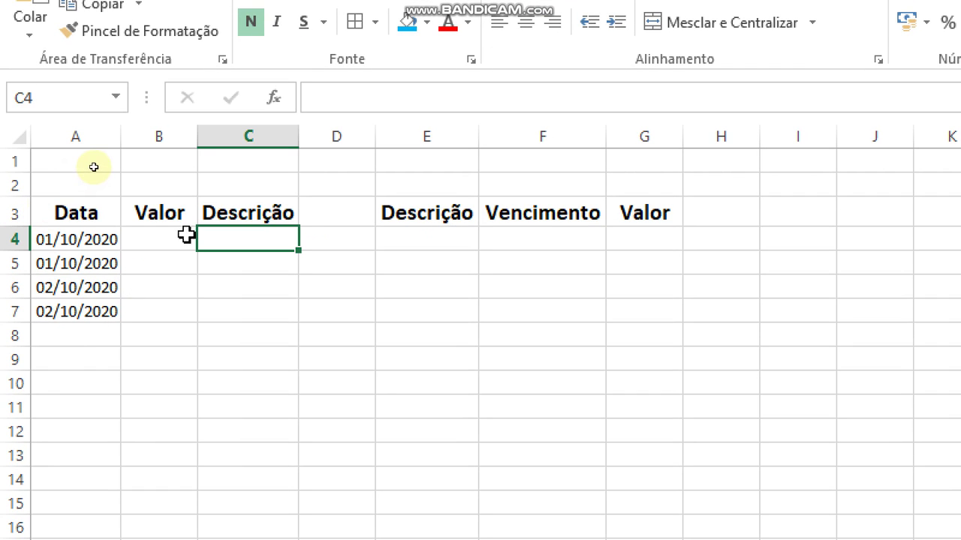
Enter the amount 2345 in B4 under the Valor header
click(191, 237)
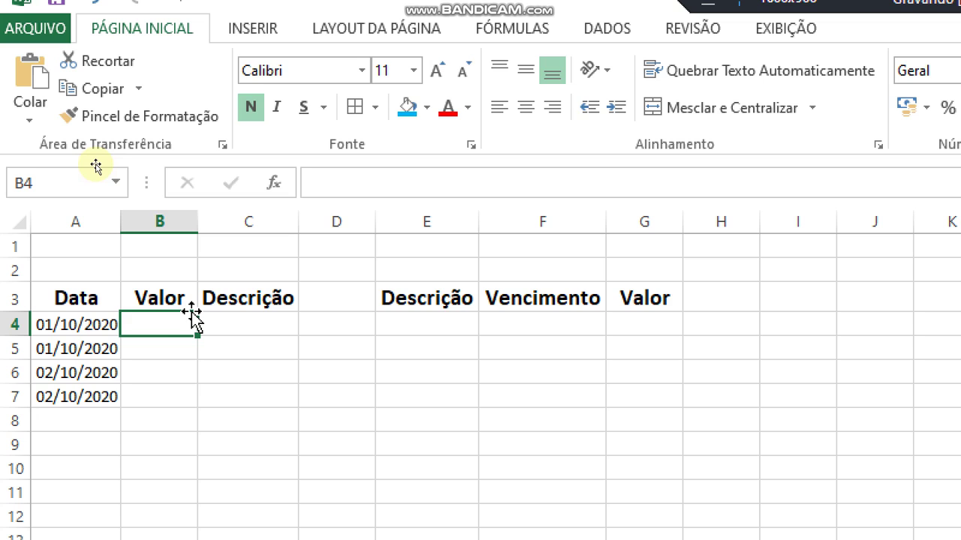
click(158, 373)
click(175, 328)
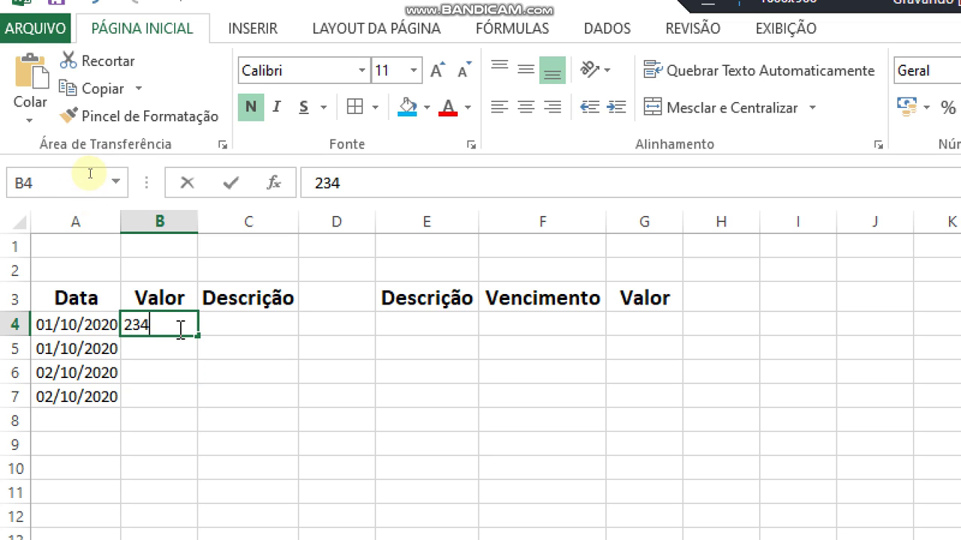
key(Return)
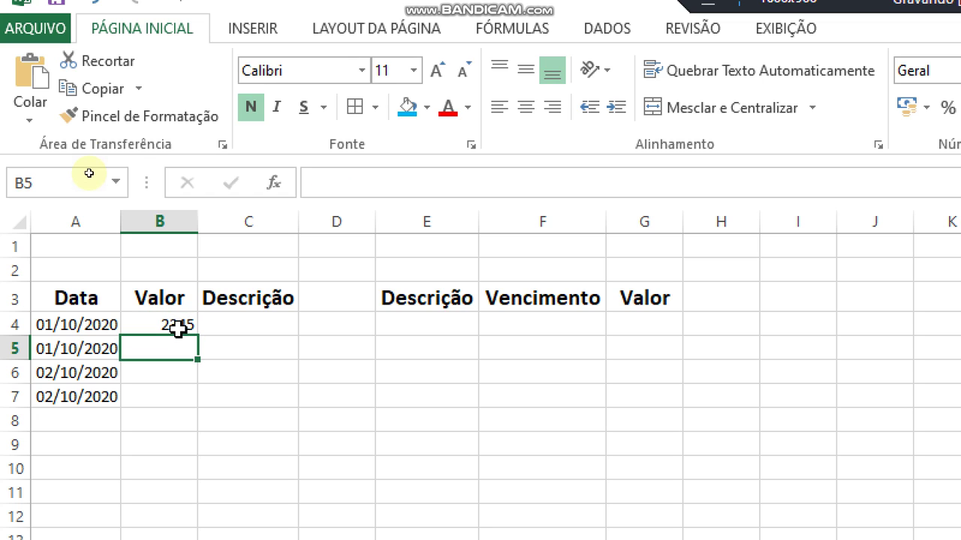
Try re-entering the amount in B4 with a decimal part, as 2345,0
click(192, 324)
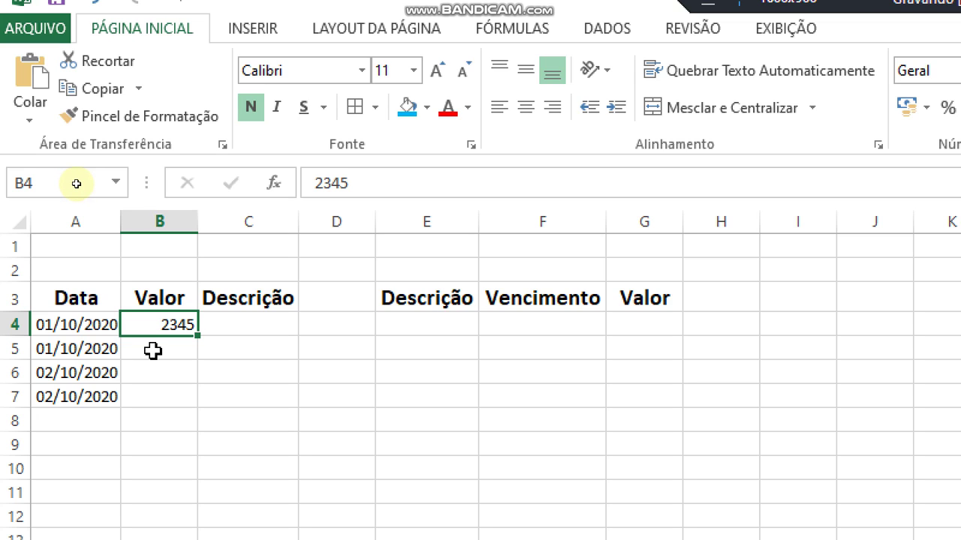
text(2345,0)
key(Return)
key(Up)
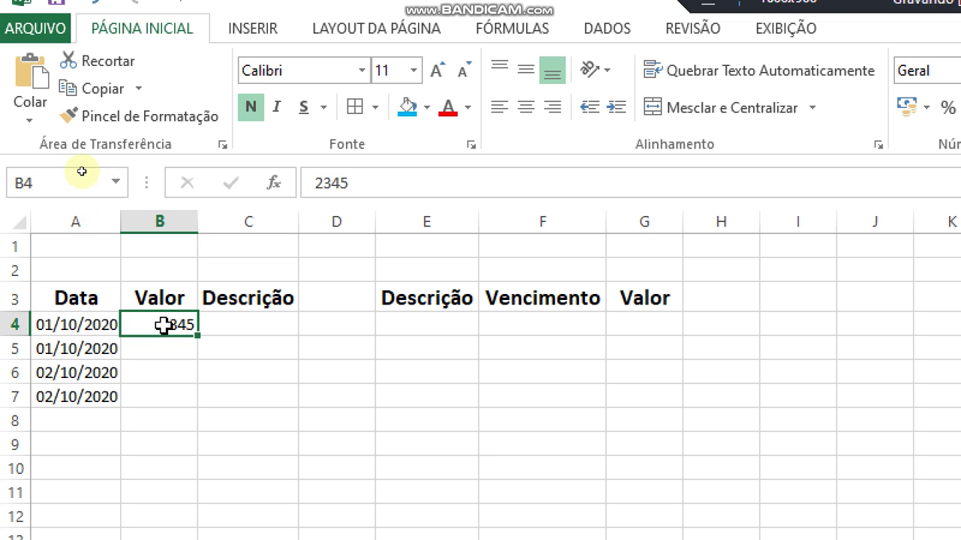
For cells B4:B10, try the Moeda category with 2 decimals, the R$ symbol and the red negative style with a minus sign
drag(164, 325, 166, 461)
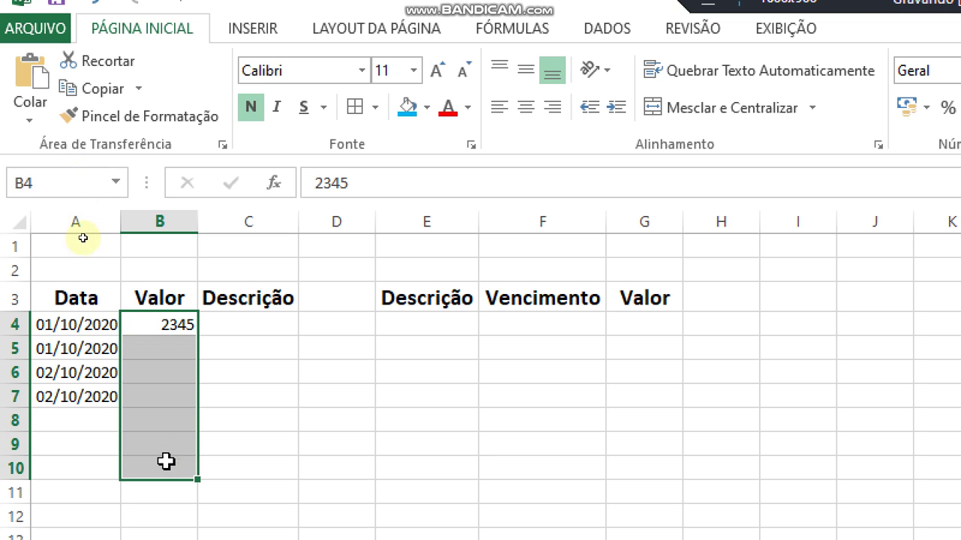
right_click(166, 438)
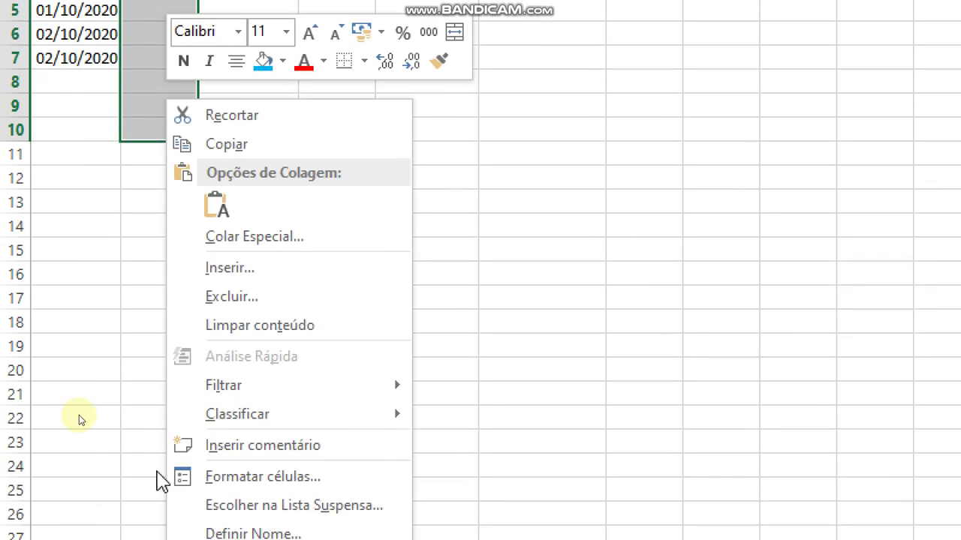
click(284, 500)
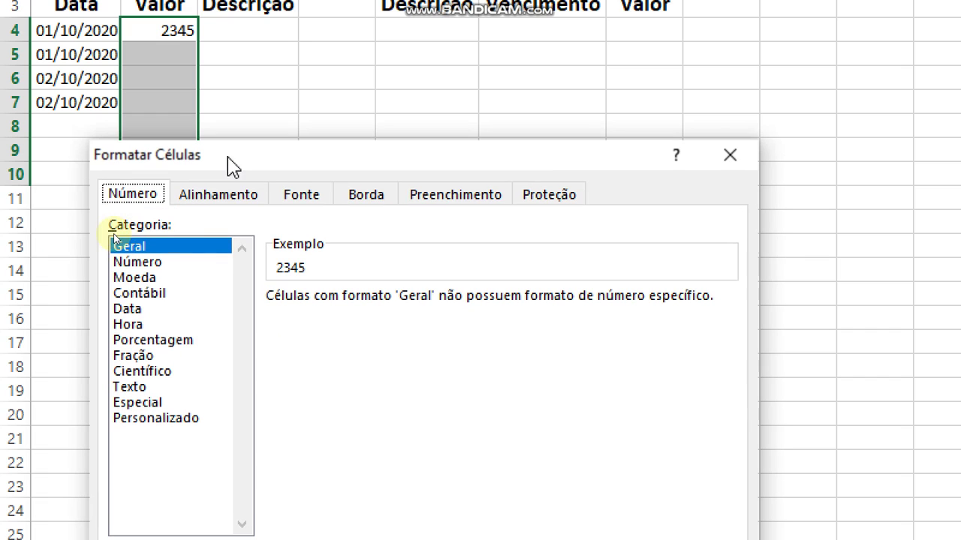
click(150, 278)
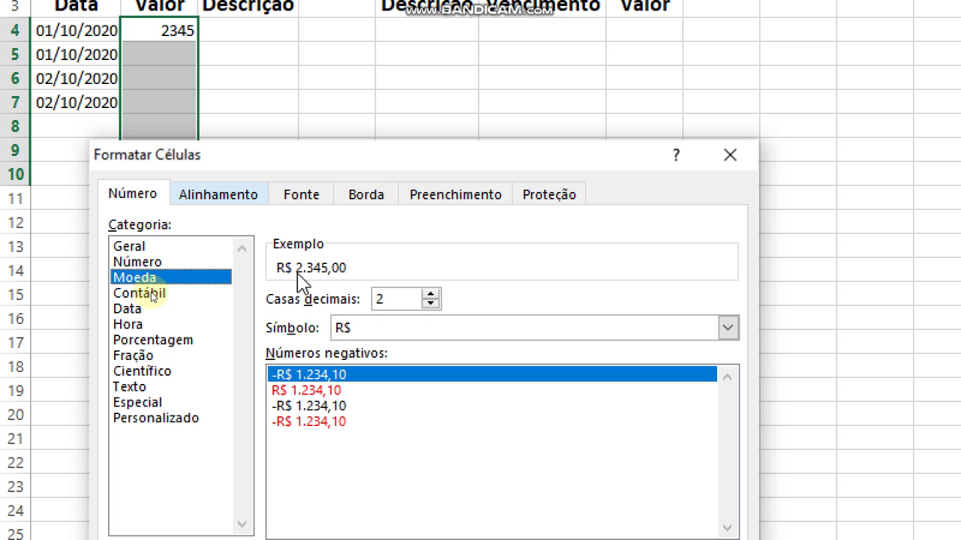
click(292, 390)
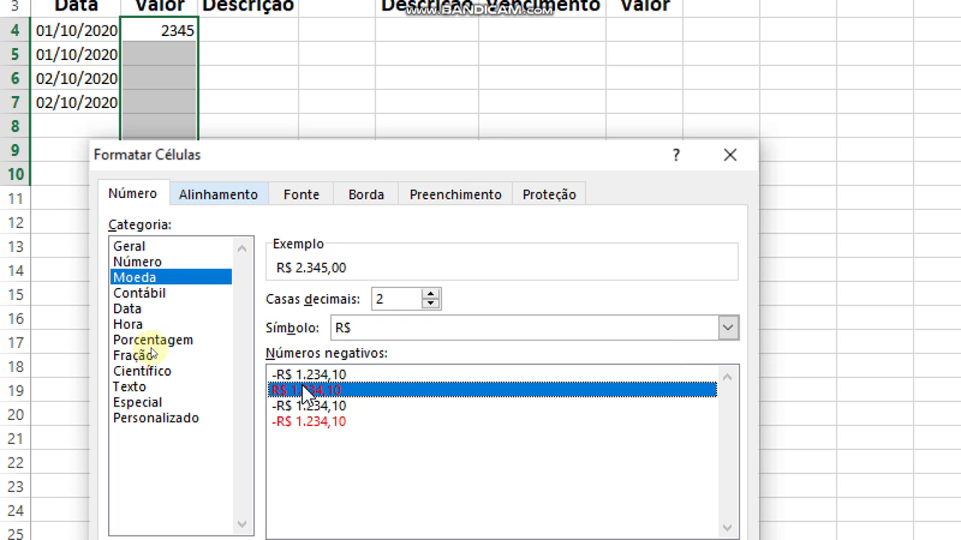
click(293, 422)
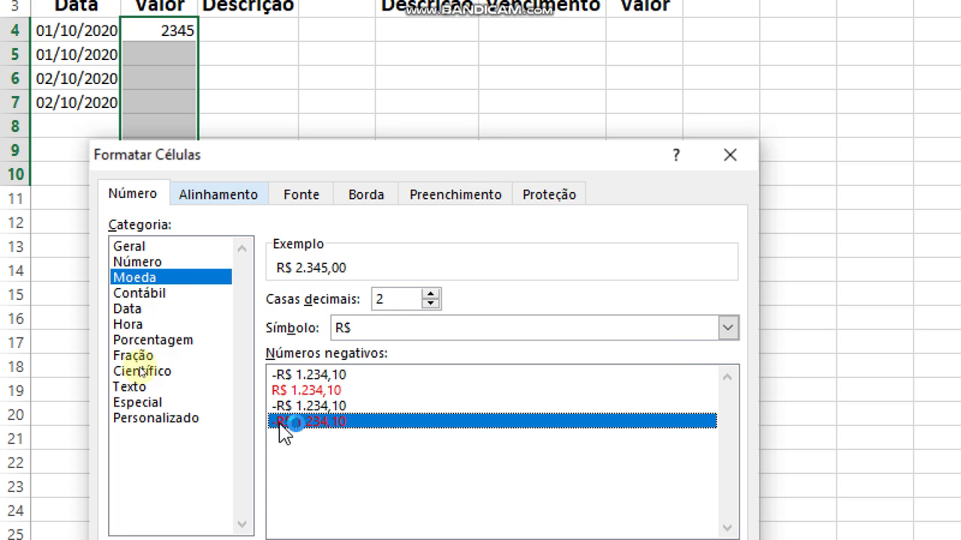
drag(428, 150, 417, 66)
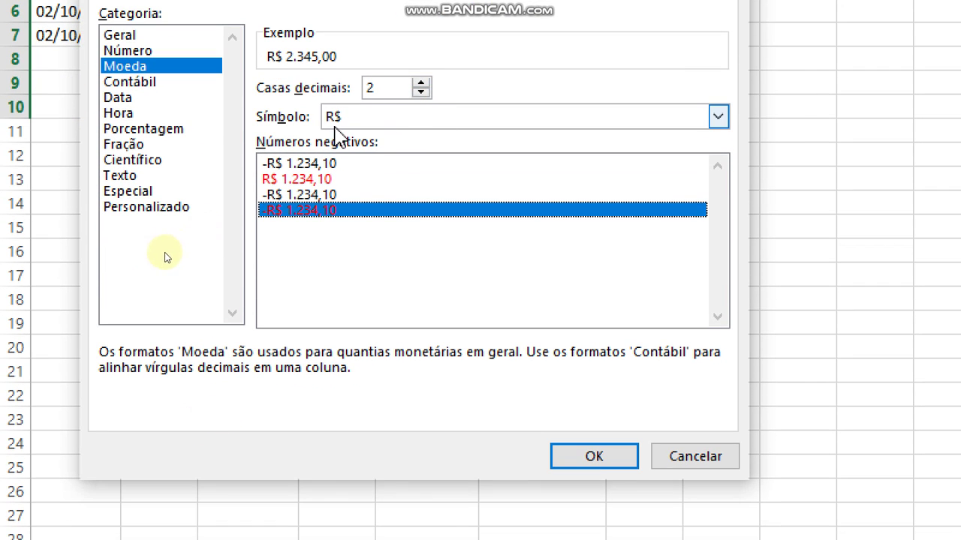
click(567, 455)
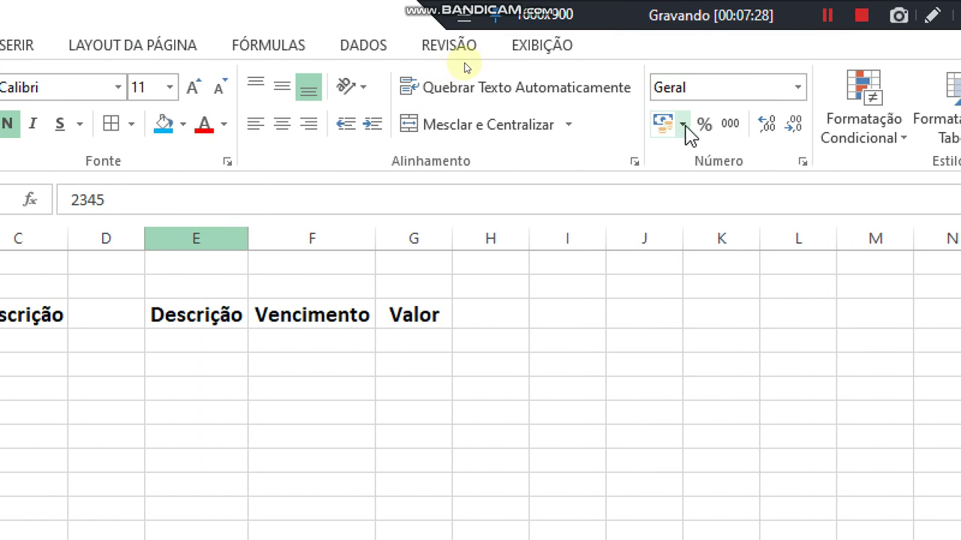
Apply the Moeda number format to cells B4:B10
click(683, 126)
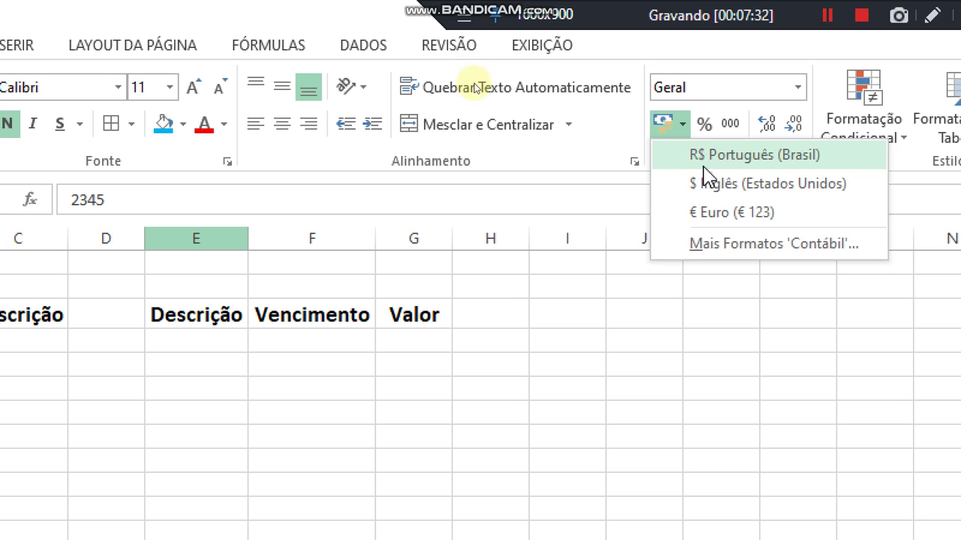
click(798, 89)
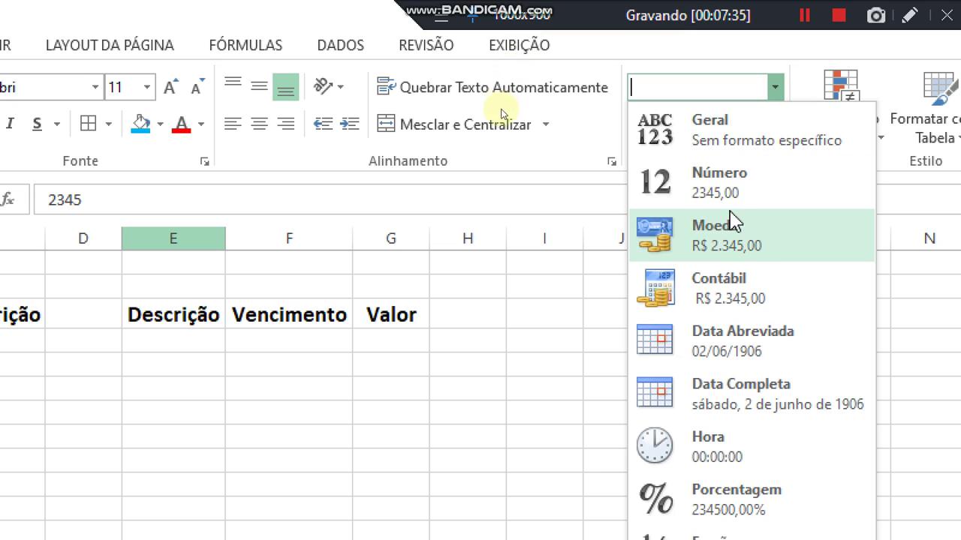
click(784, 94)
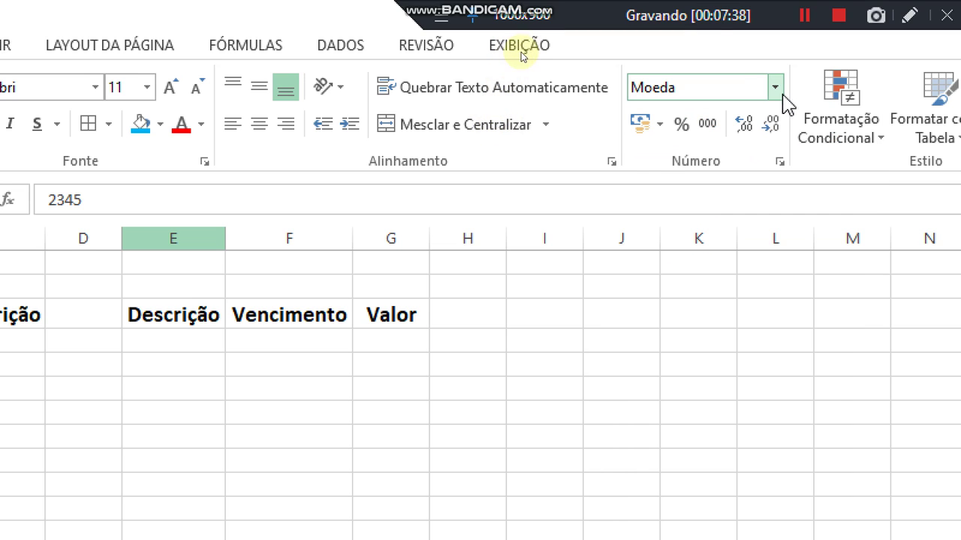
click(131, 372)
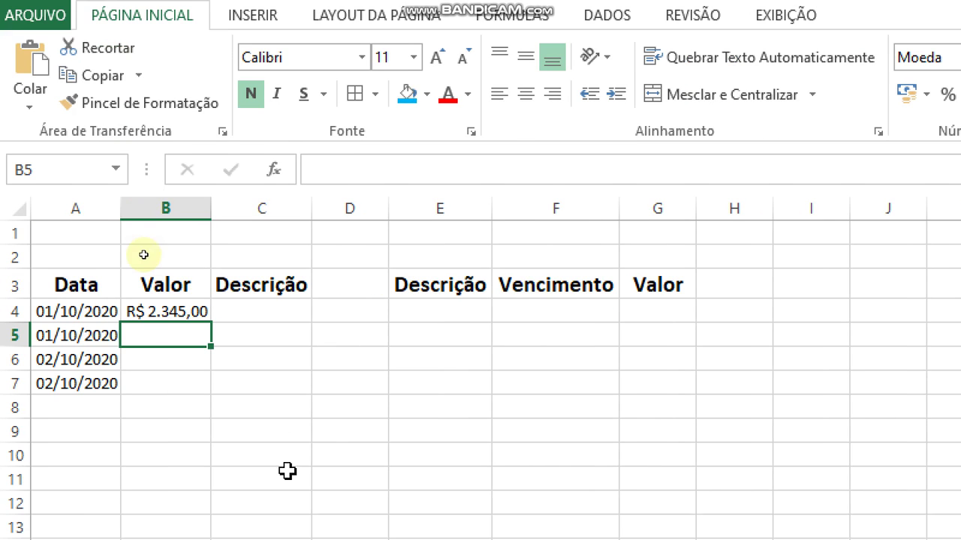
click(162, 409)
Enter the description "Salário" in C4 beside the first amount
click(152, 302)
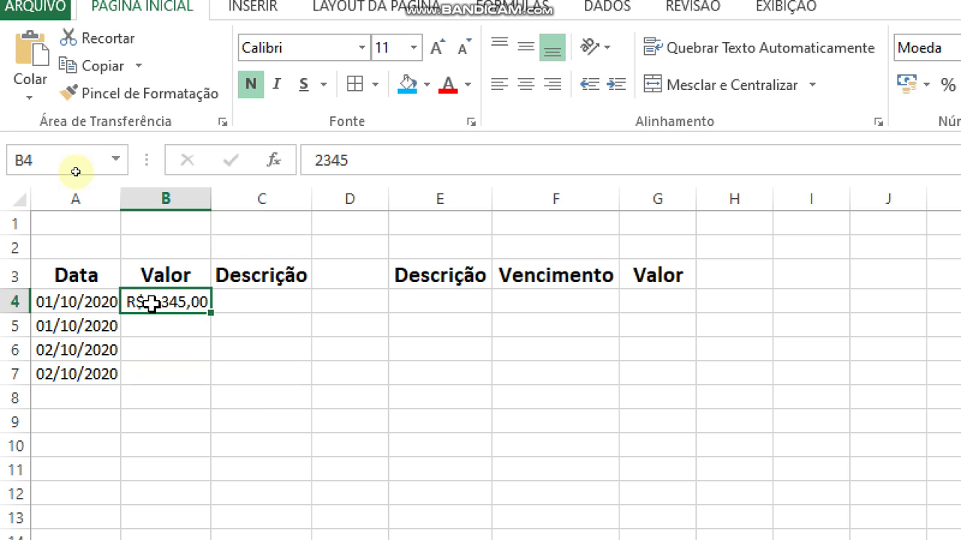
key(Right)
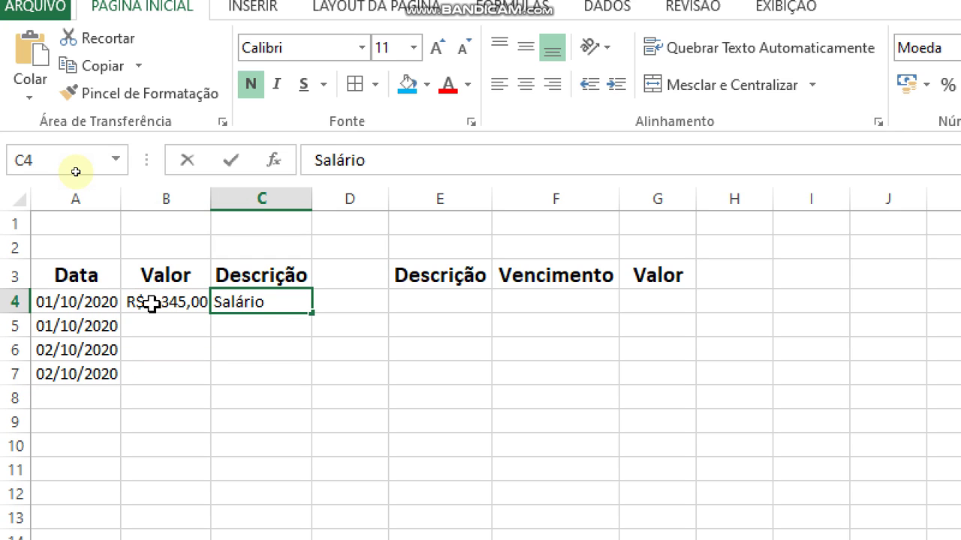
key(Return)
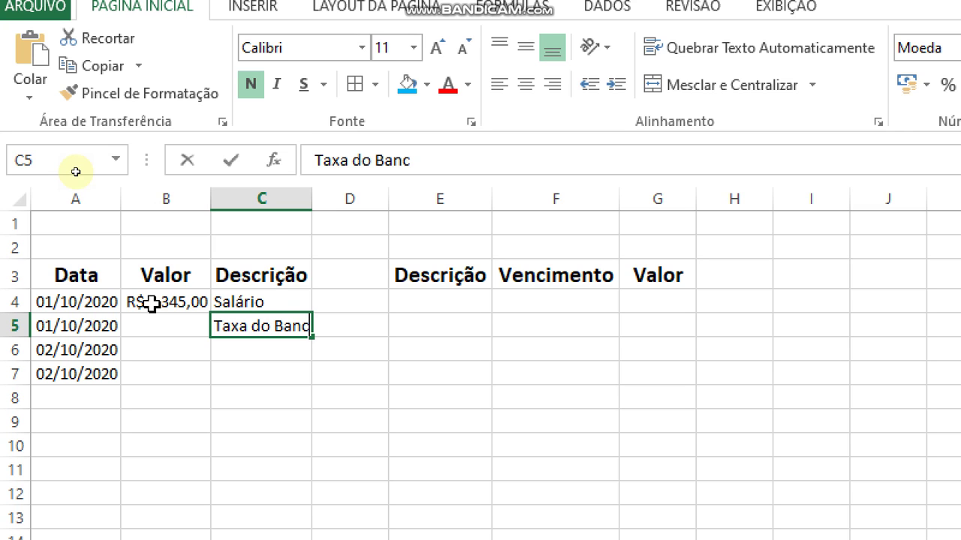
Enter "Taxa do Banco" in C5 and its amount 15 in B5
text(Taxa do Banco)
key(Left)
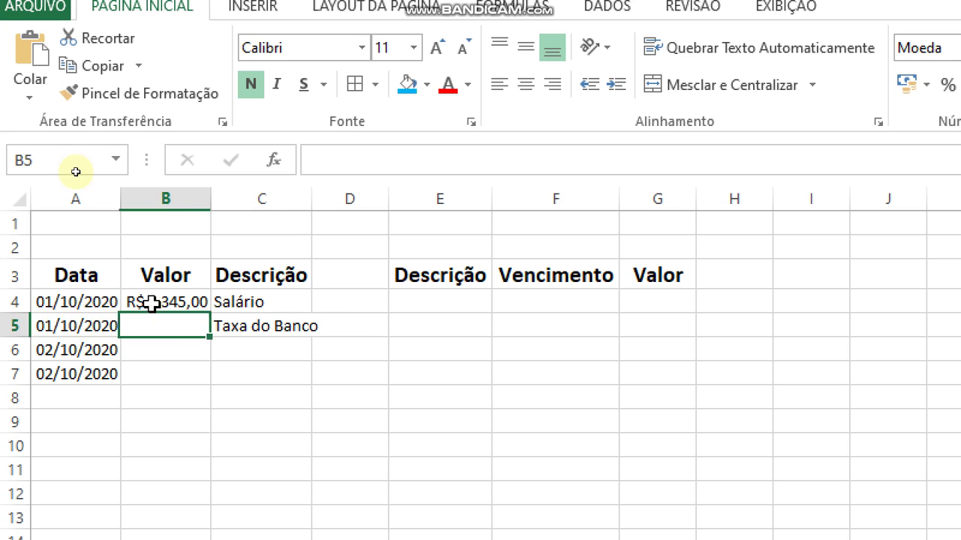
text(15)
key(Return)
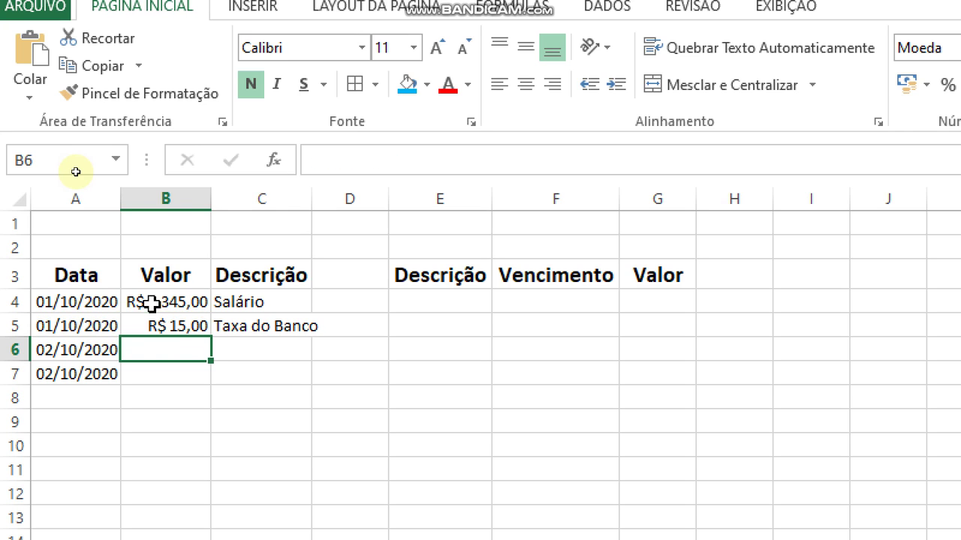
click(175, 326)
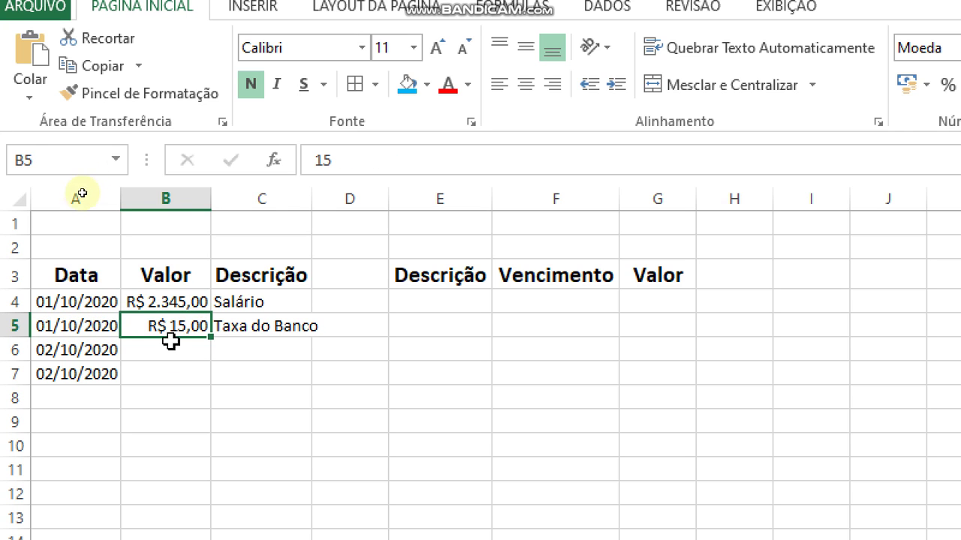
Make the bank fee amount in B5 negative by changing it to -15
click(153, 347)
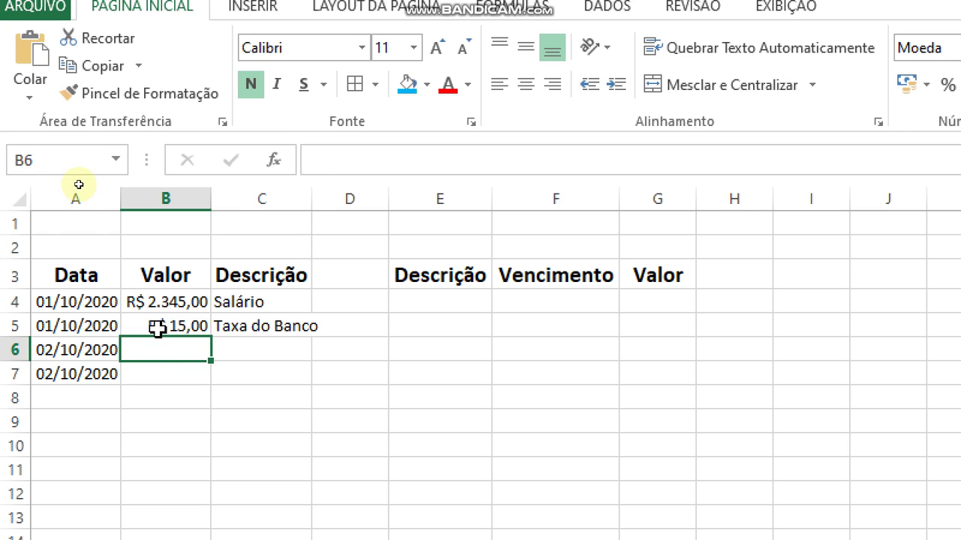
click(154, 327)
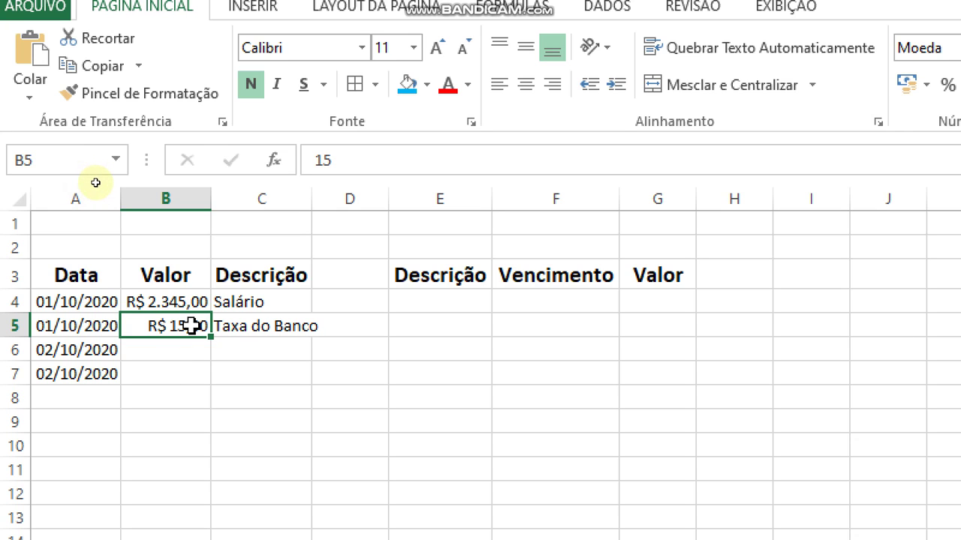
text(-)
key(Return)
click(174, 332)
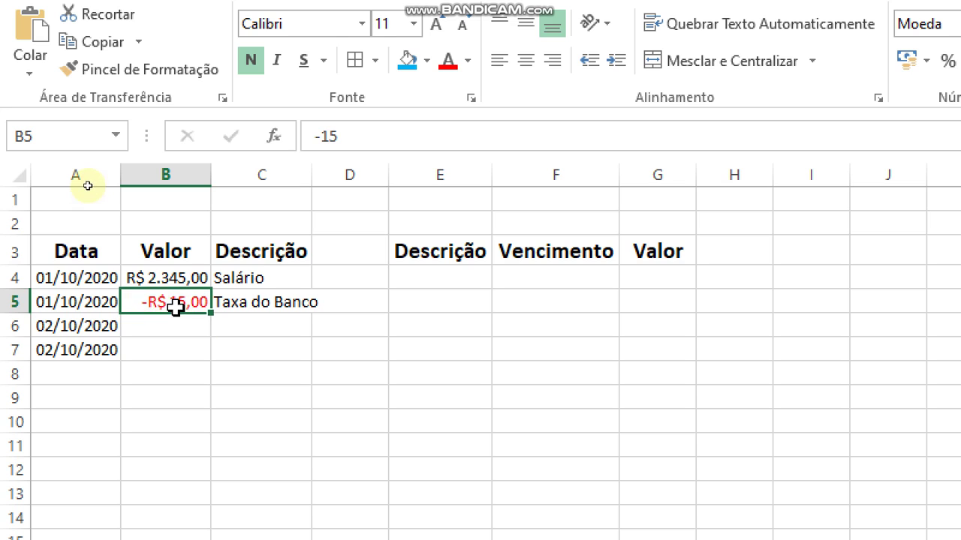
click(85, 223)
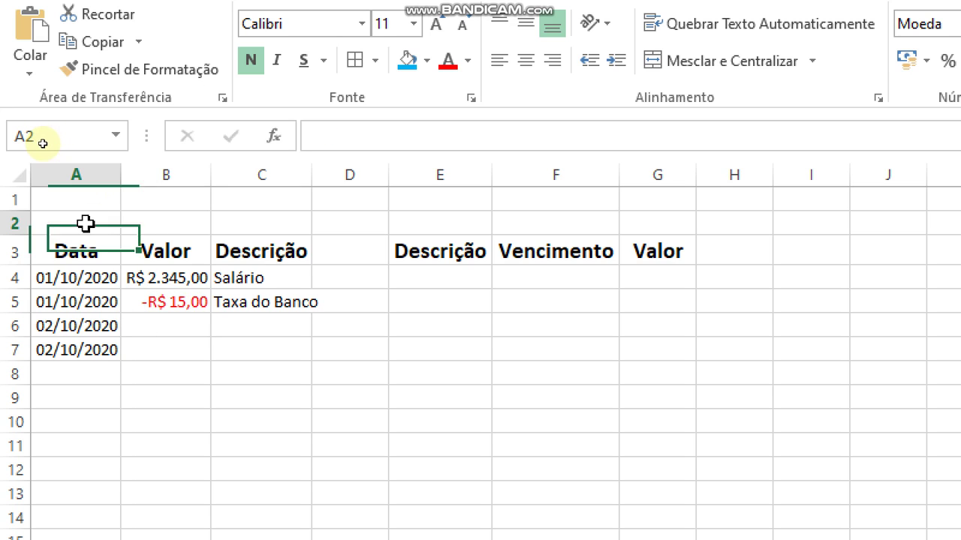
Enter the description "Saque" in C6 and its amount -50 in B6
click(168, 324)
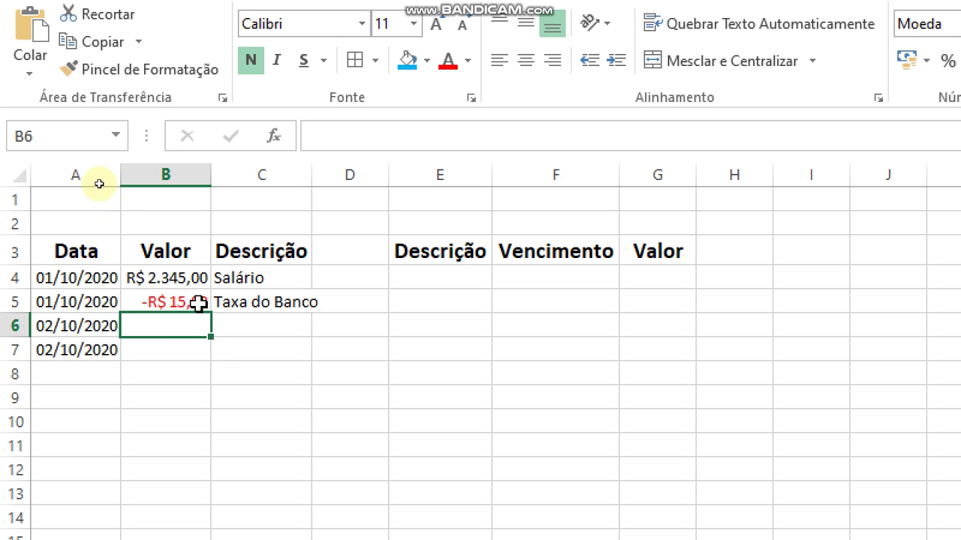
key(Right)
text(Saque)
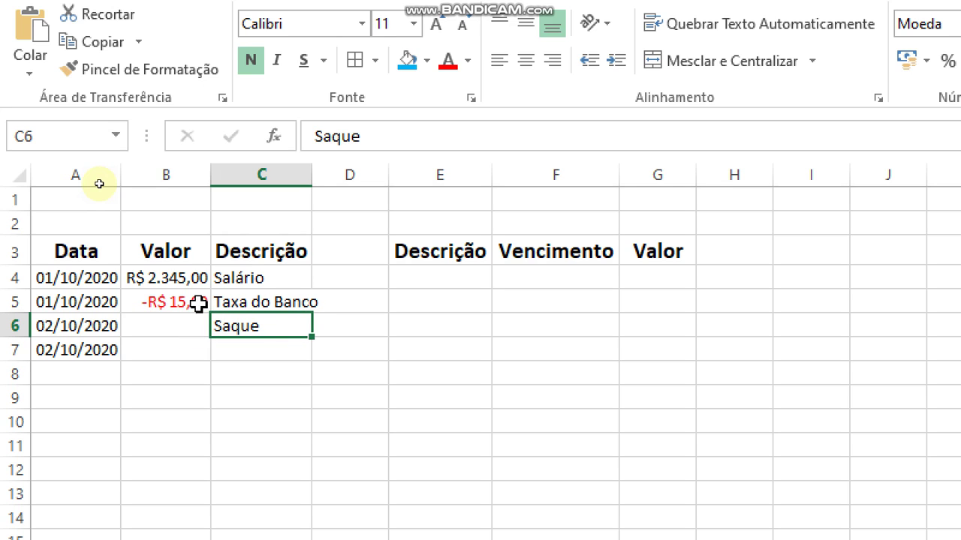
key(Left)
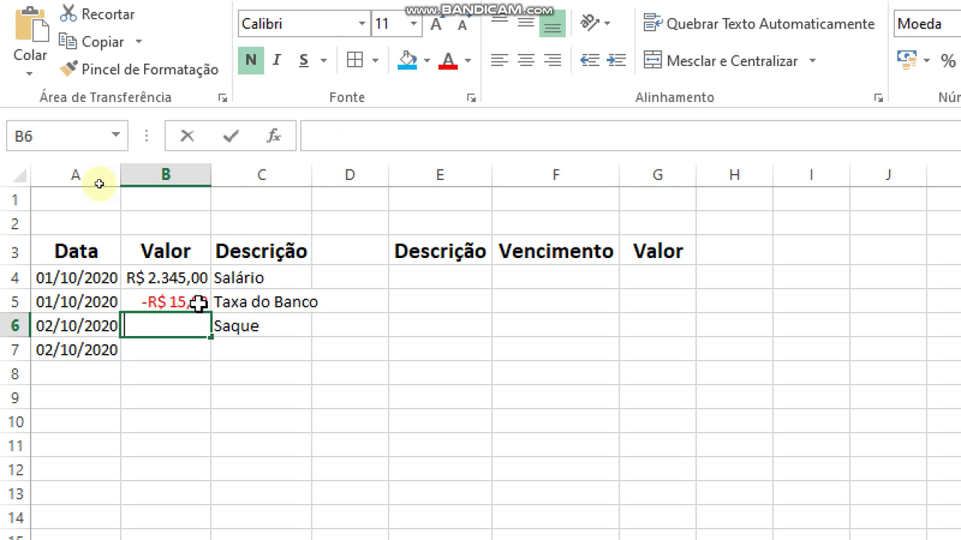
key(Return)
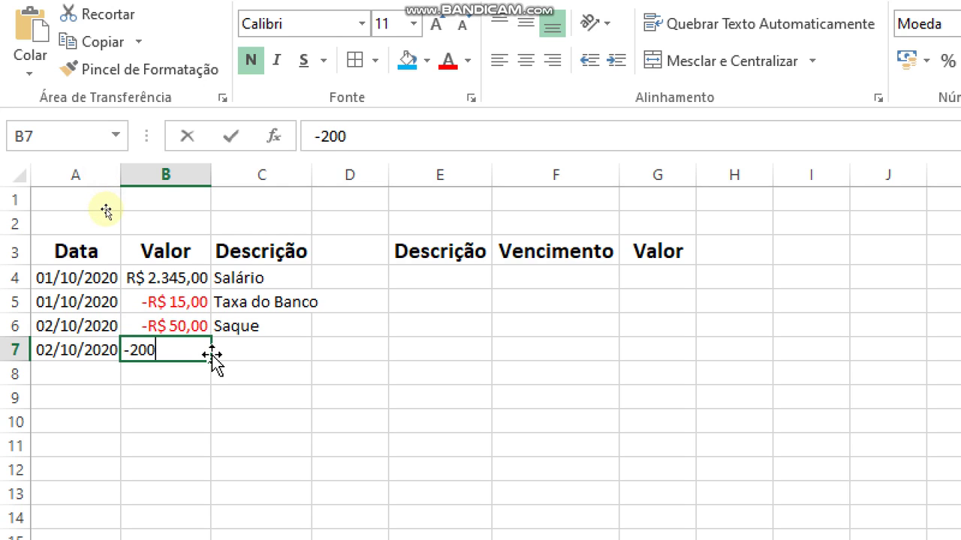
Enter the amount -200 in B7 and its description "Pgto Energia" in C7
key(Return)
key(Up)
key(Right)
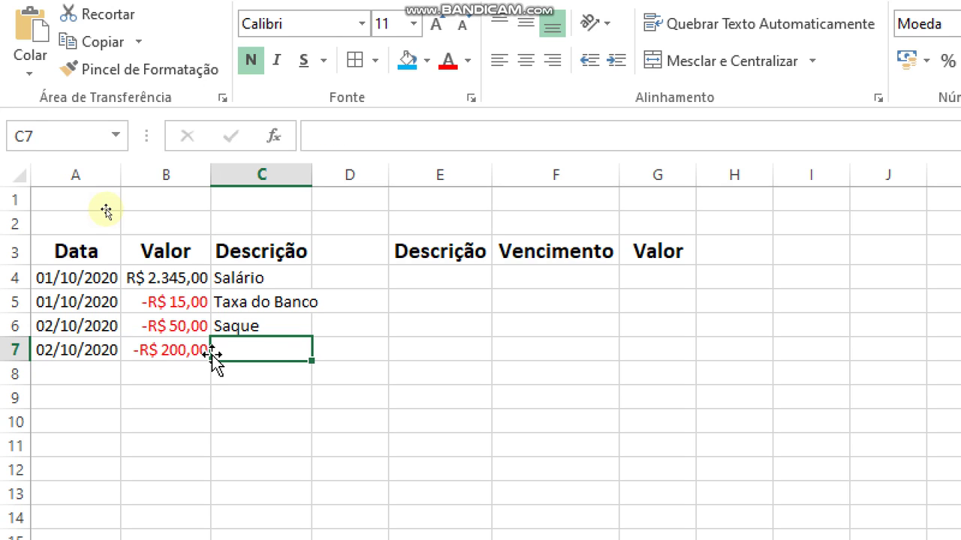
text(Pa)
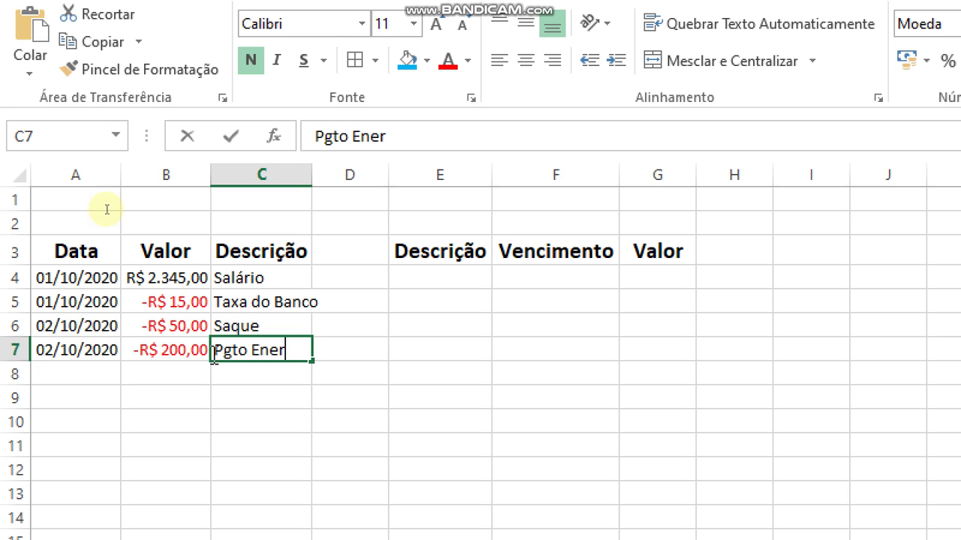
text(to Energia)
key(Return)
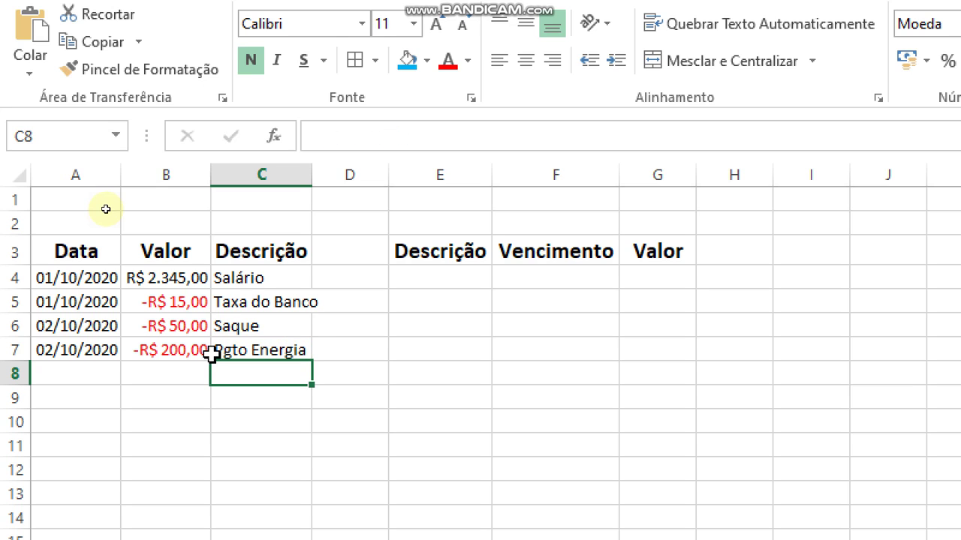
Widen column C so that the longest description fits inside it
drag(313, 181, 335, 181)
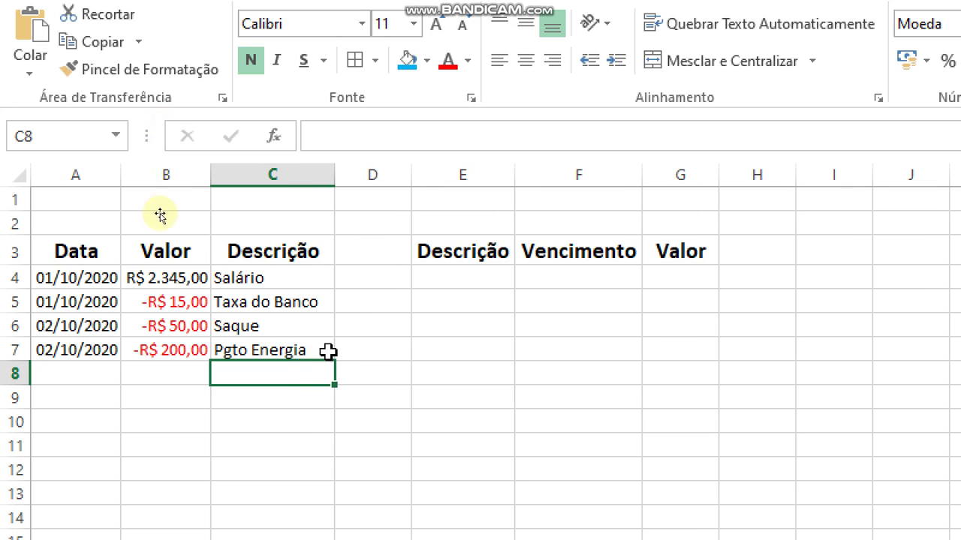
click(318, 304)
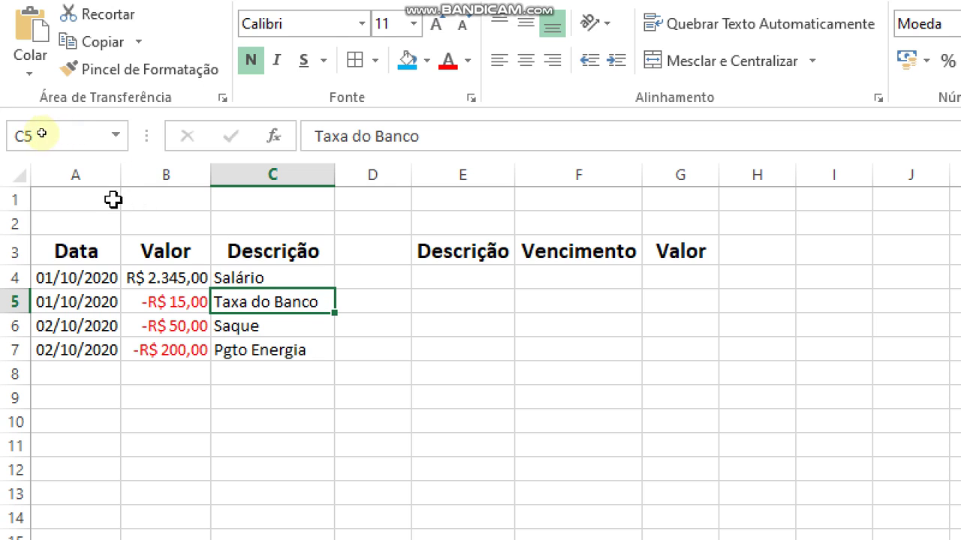
Enter the title "Conta Bancária" in A2 above the Data, Valor and Descrição headers
drag(56, 217, 258, 225)
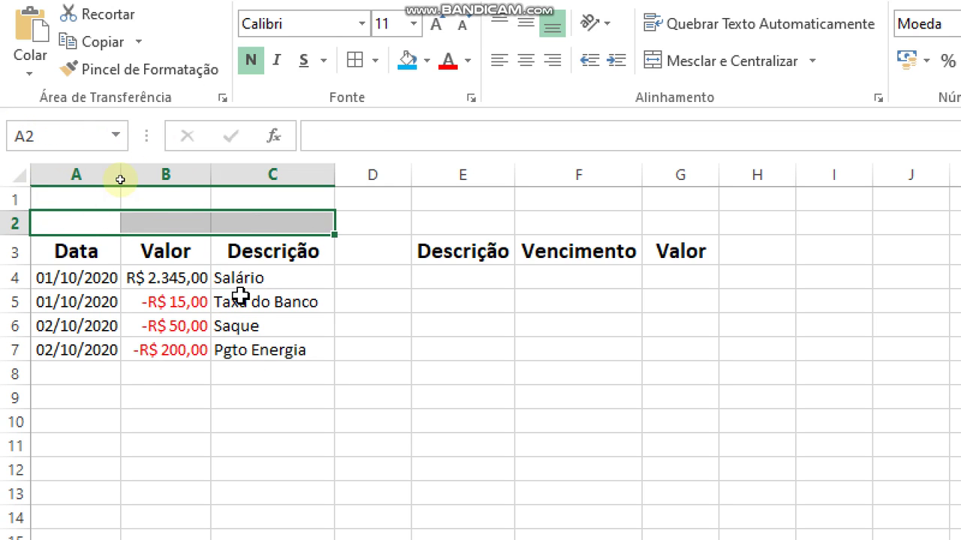
key(Left)
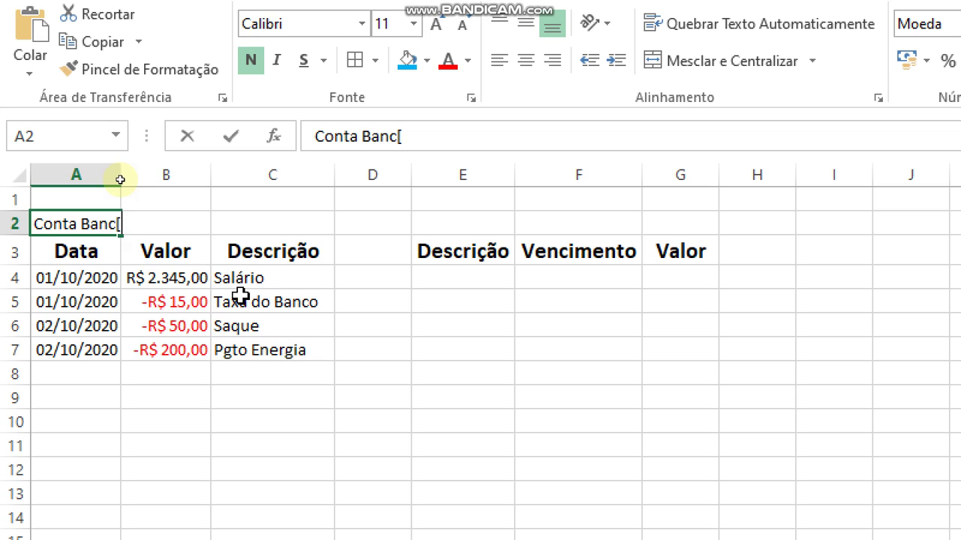
text(Conta Bancária)
key(Return)
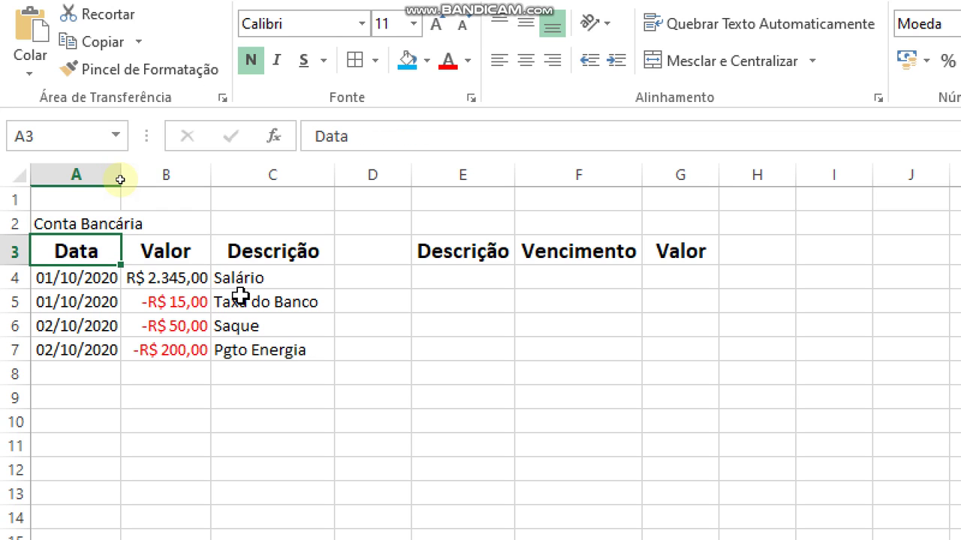
key(Up)
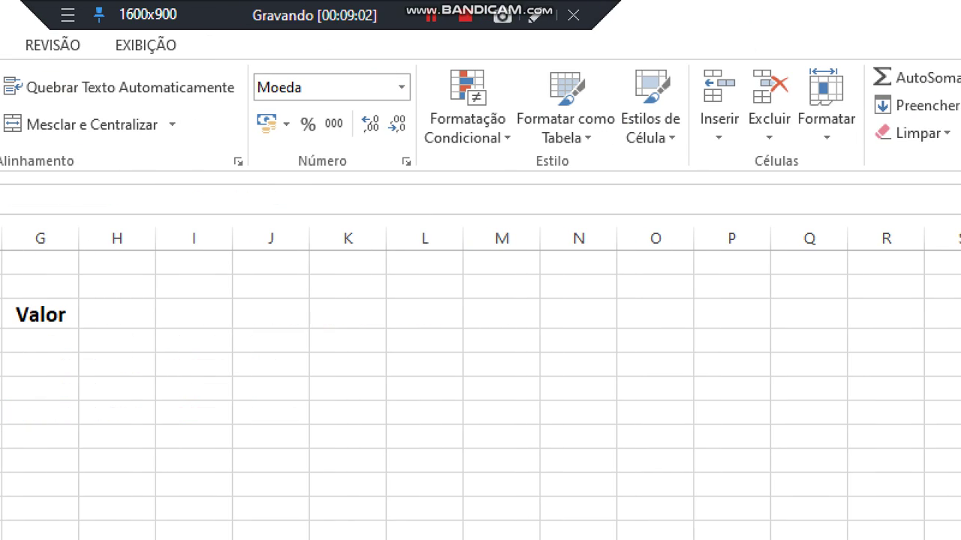
click(71, 174)
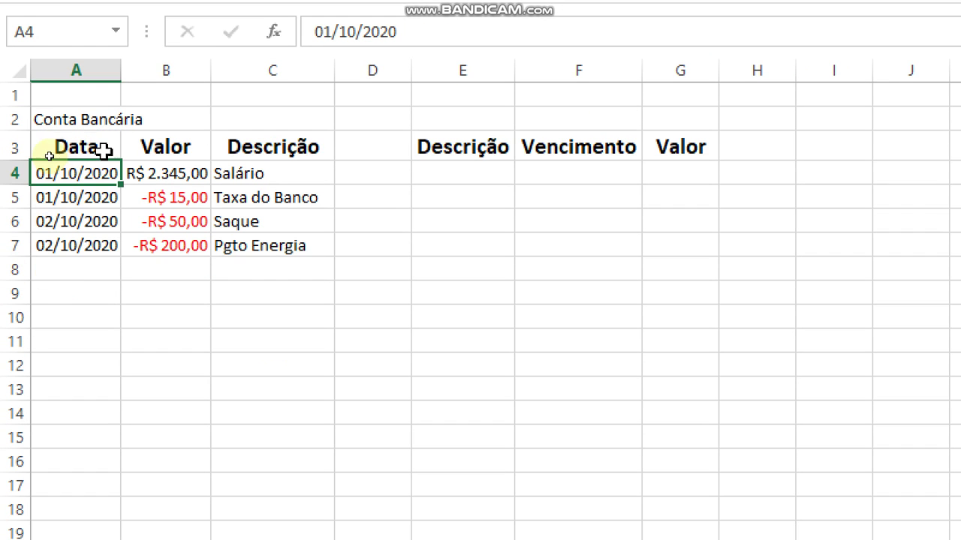
click(88, 114)
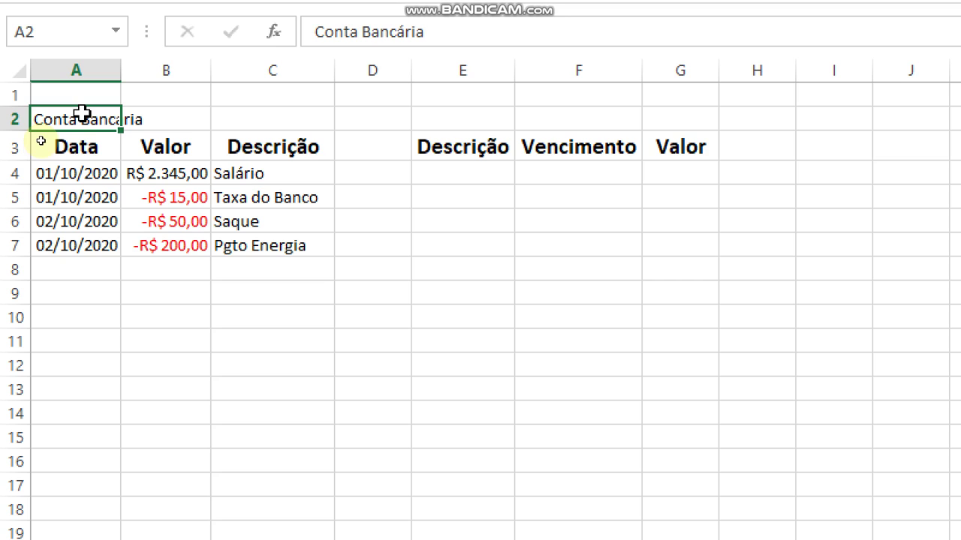
click(81, 174)
click(96, 112)
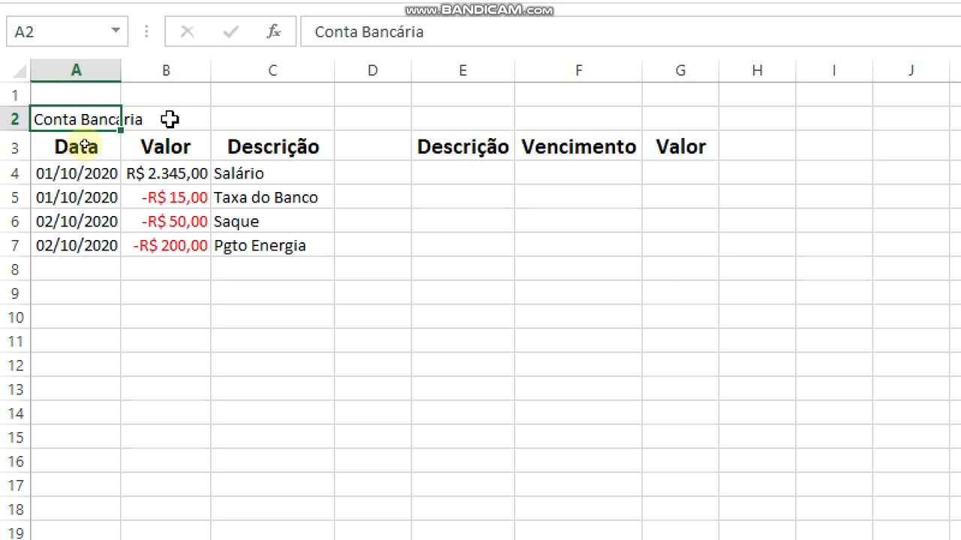
click(170, 119)
drag(281, 120, 78, 124)
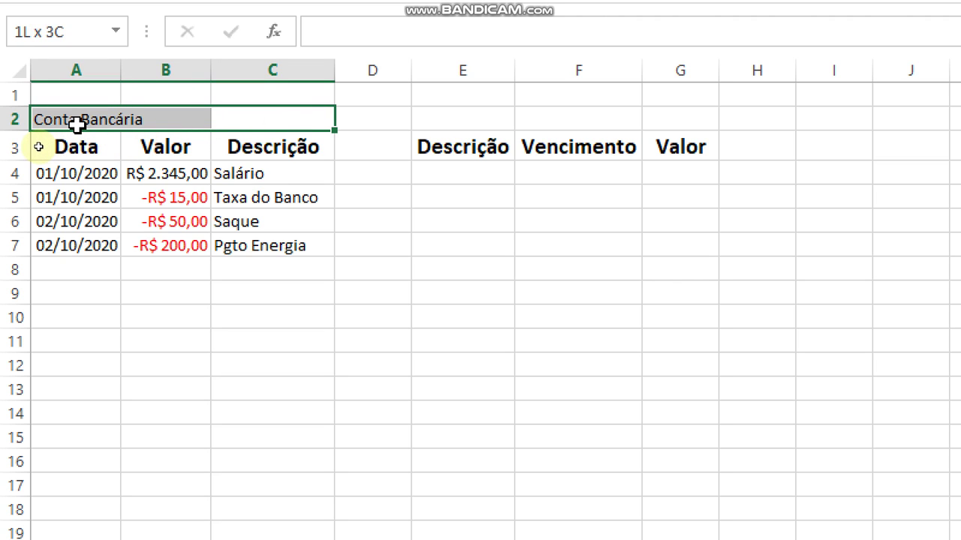
click(83, 122)
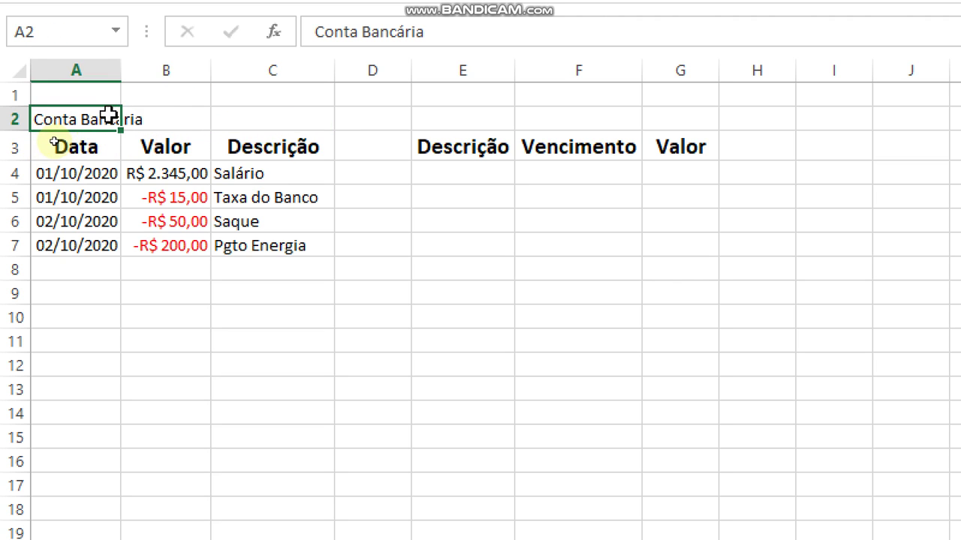
click(185, 118)
click(80, 123)
drag(58, 118, 265, 120)
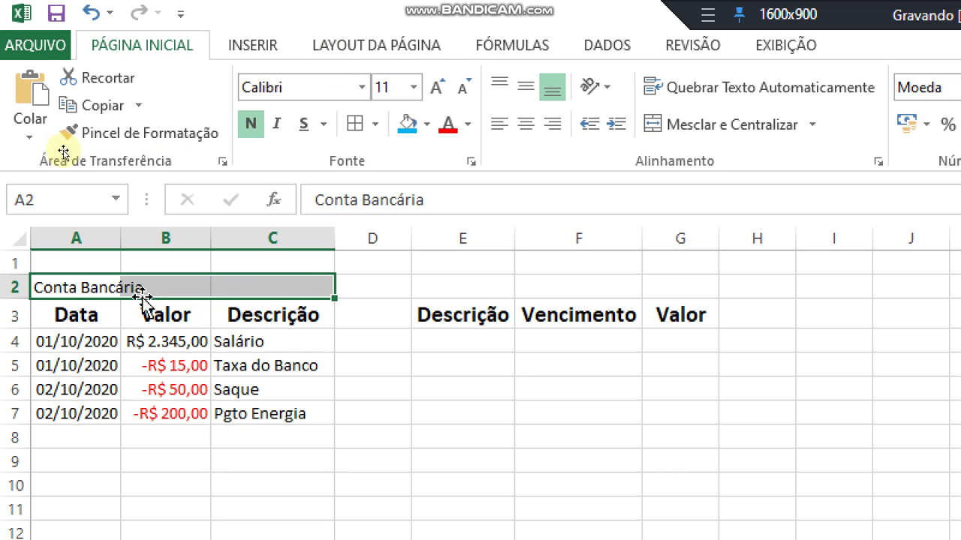
click(89, 286)
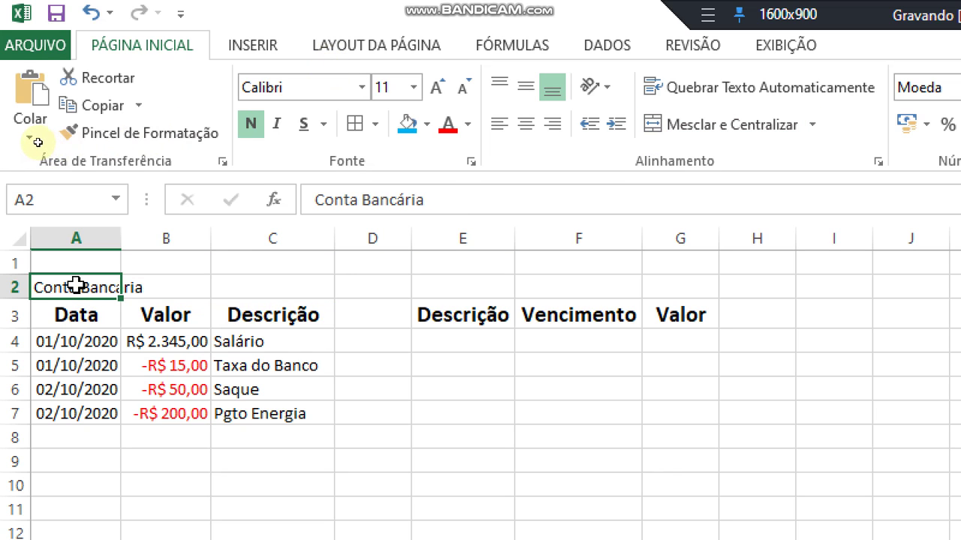
click(161, 290)
click(275, 290)
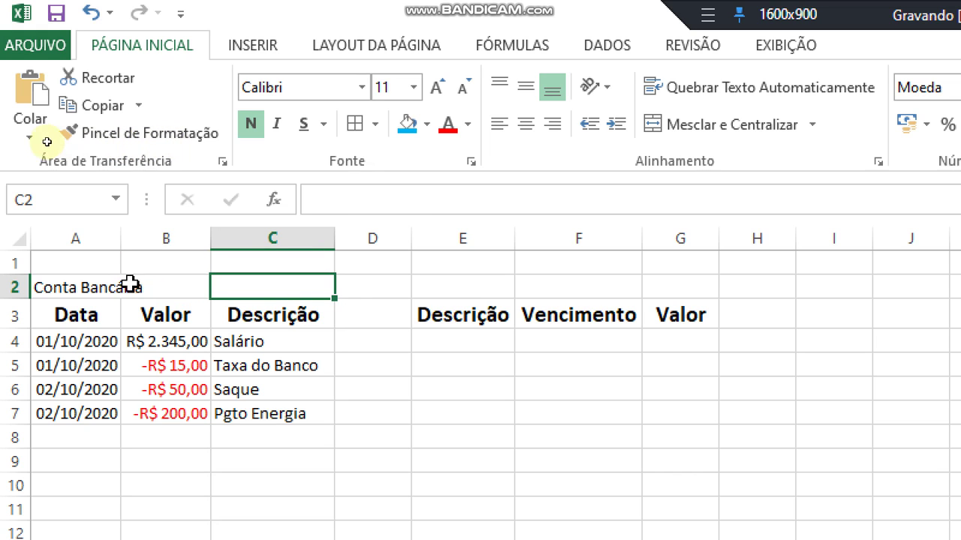
Merge and center cells A2:C2 so the "Conta Bancária" title spans the three columns
drag(68, 287, 255, 286)
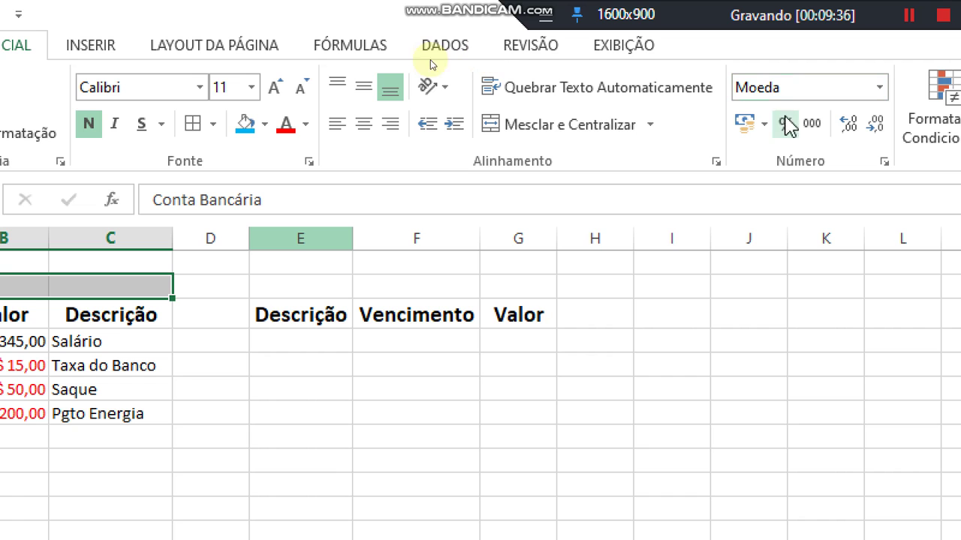
click(576, 136)
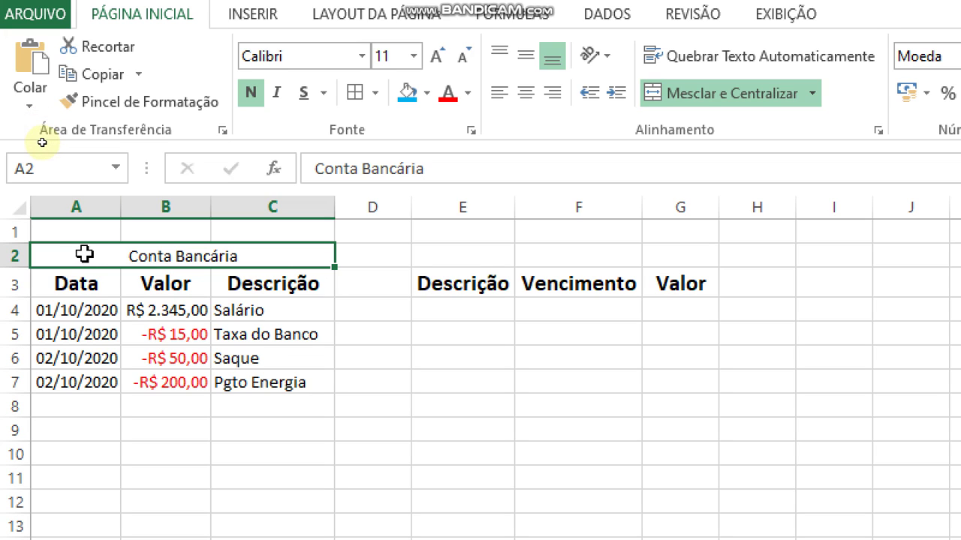
click(102, 330)
click(103, 260)
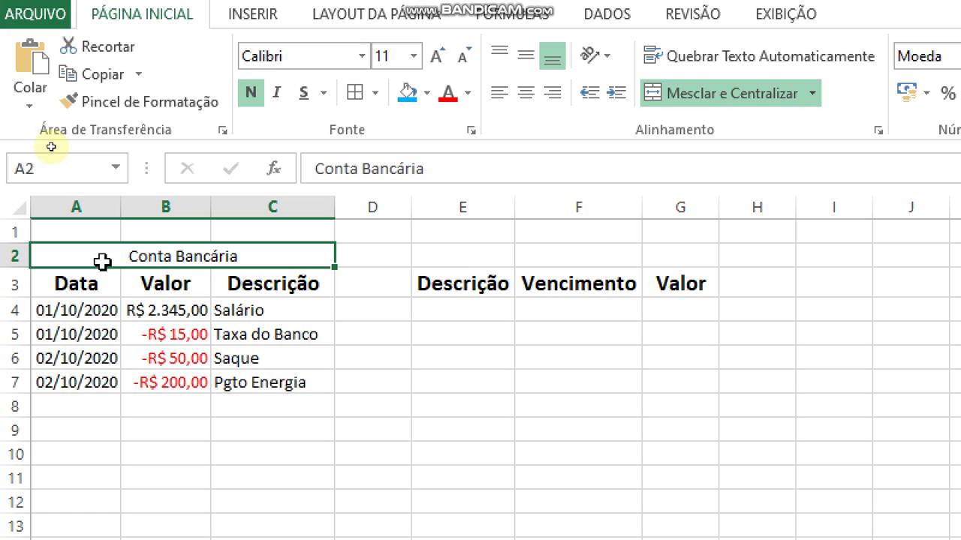